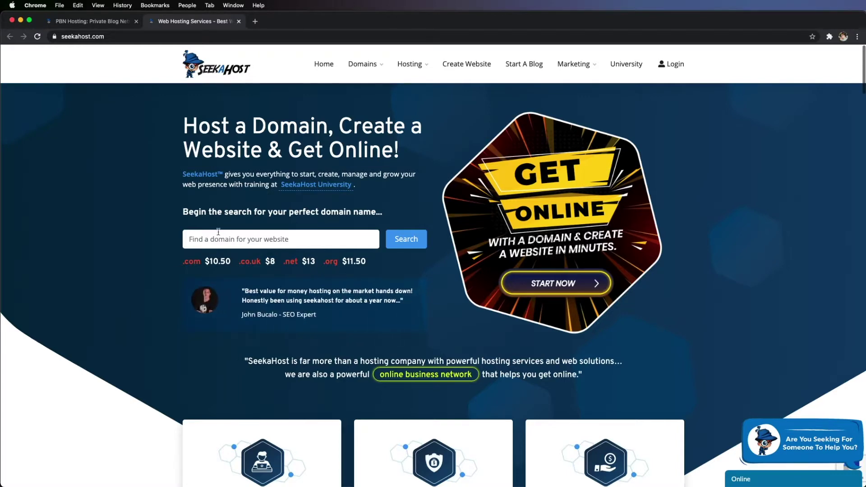
Search for 'digitalhustle' and check out with digitalhustle.co.uk in the cart
text(digitalhustle)
key(Return)
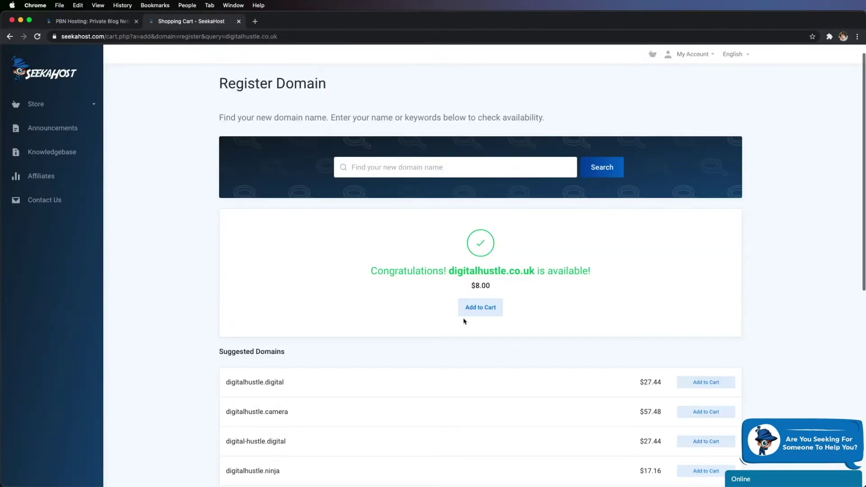
click(479, 314)
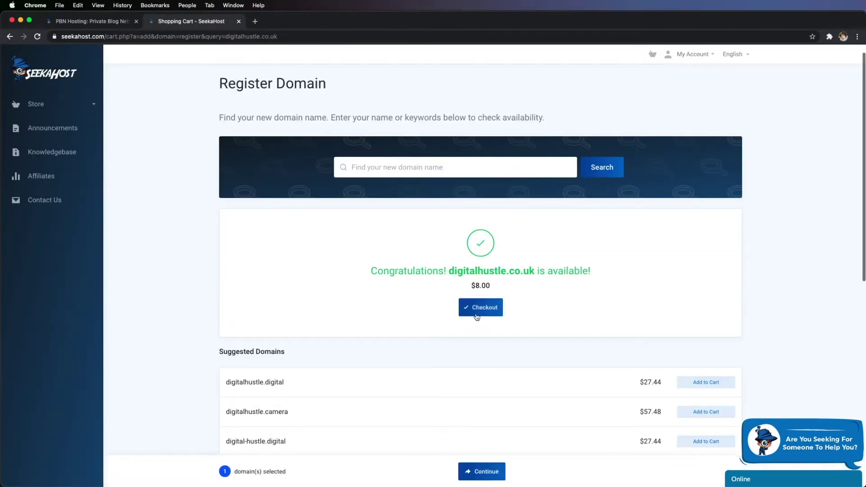
click(474, 479)
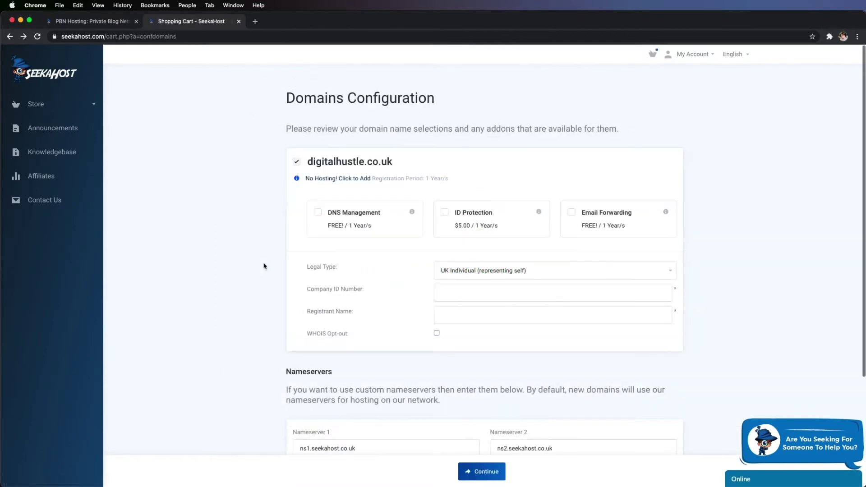
Add free DNS Management and Email Forwarding, and set the registrant name to digitalhustle.co.uk
click(351, 211)
click(573, 221)
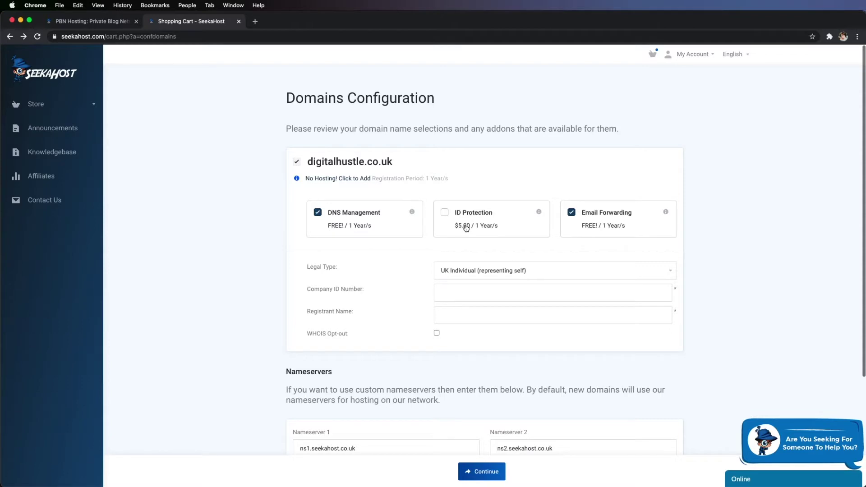
click(474, 319)
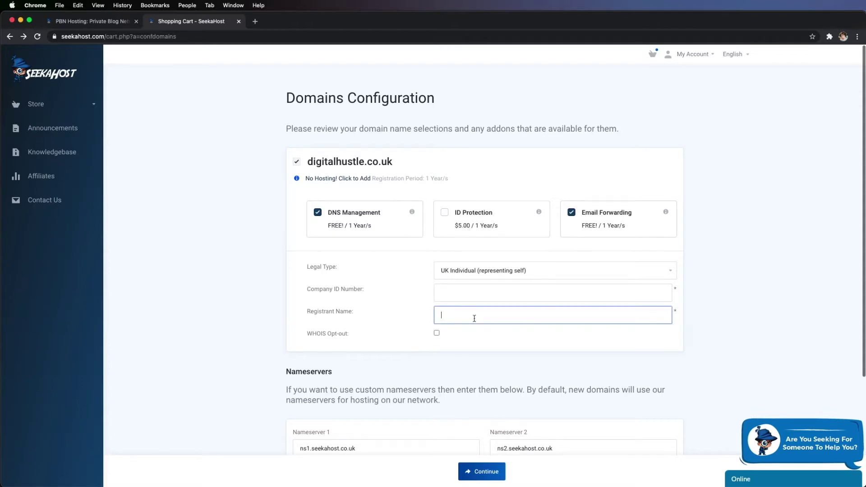
text(digitalhustle.co.uk)
scroll(488, 477, down, 3)
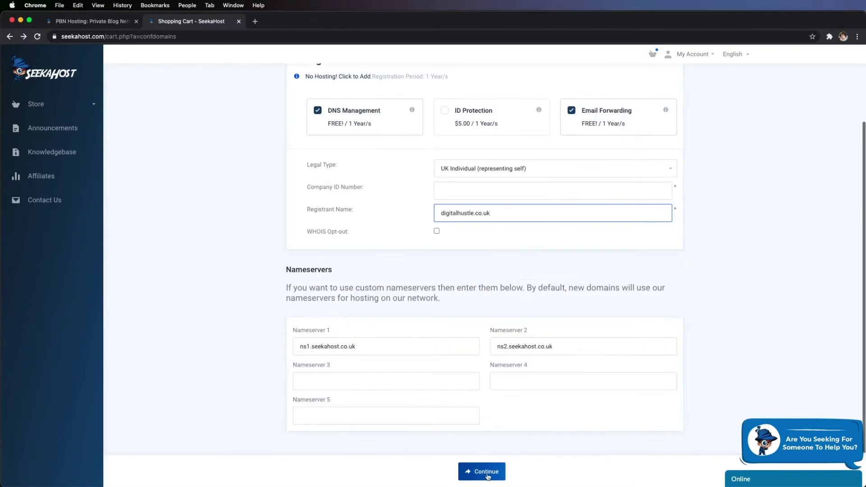
click(487, 474)
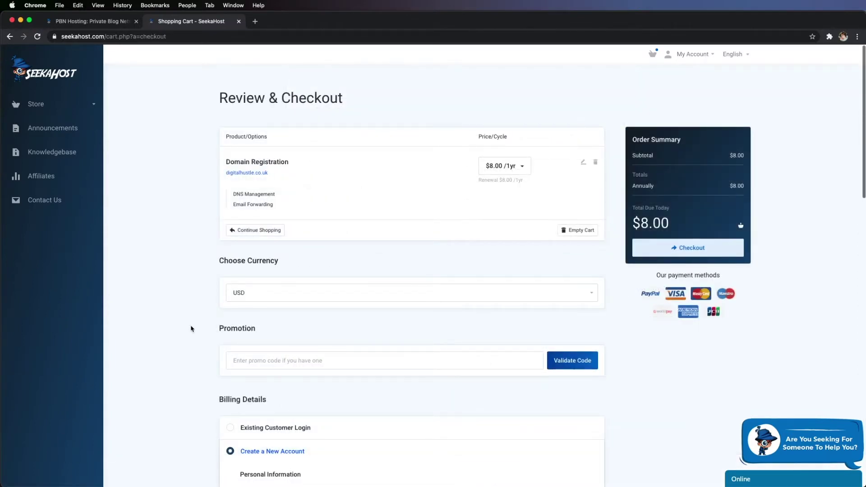
Scroll through the domain order on the Review & Checkout page
scroll(189, 316, down, 1)
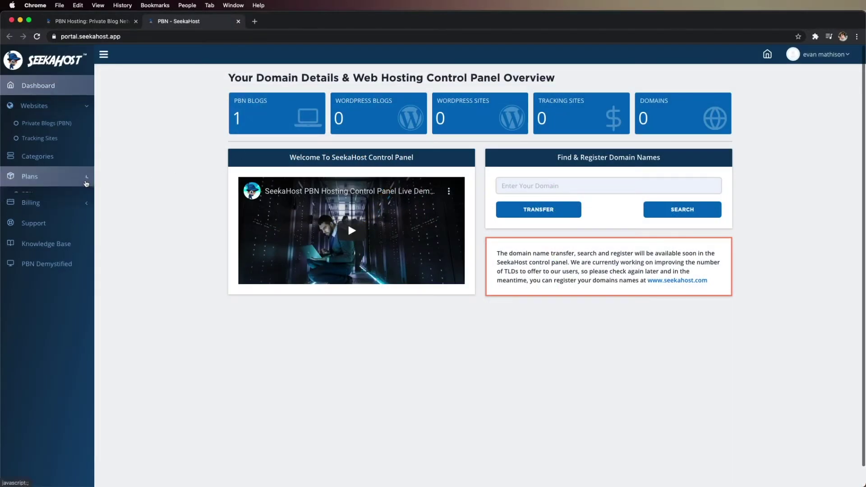
Browse the PBN Hosting plans, then open the Private Blogs (PBN) list
click(32, 177)
click(40, 199)
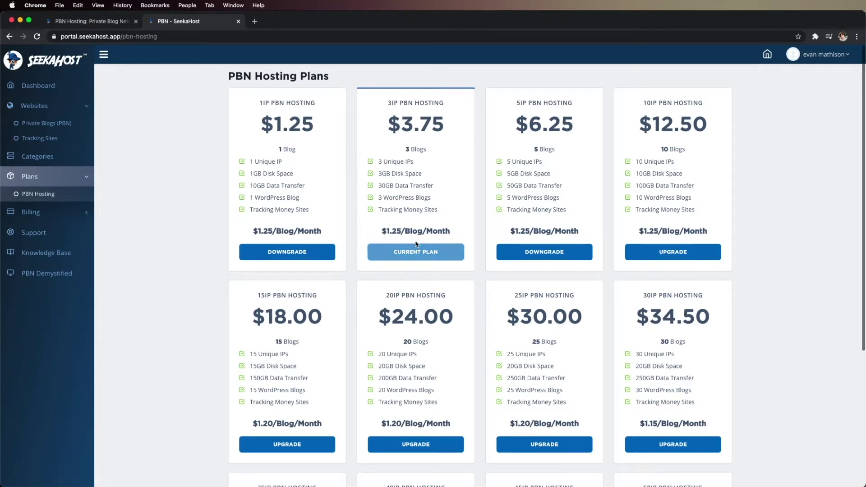
scroll(459, 219, down, 5)
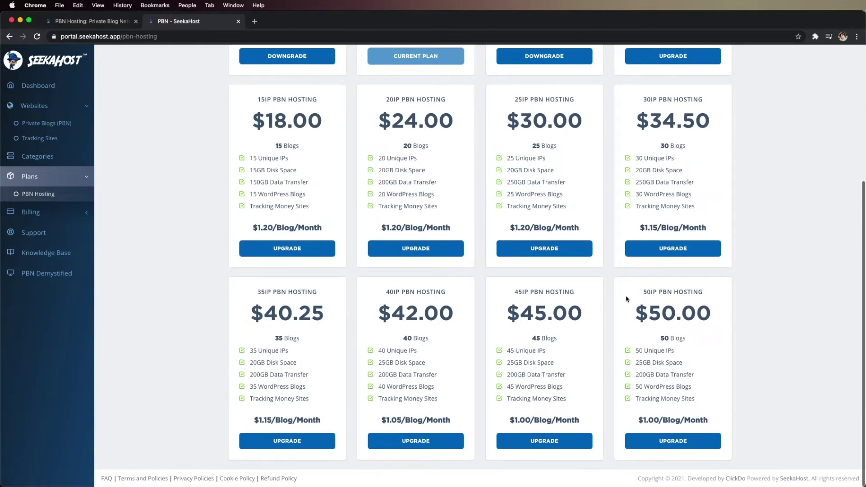
scroll(628, 300, up, 5)
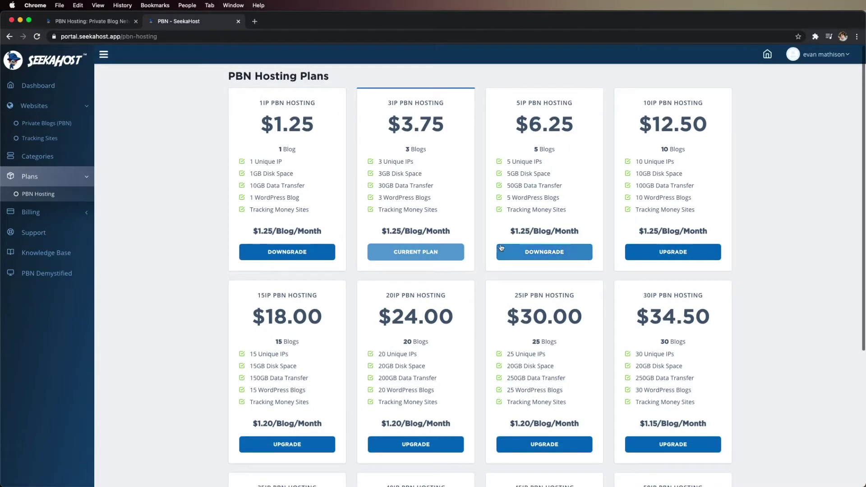
click(65, 129)
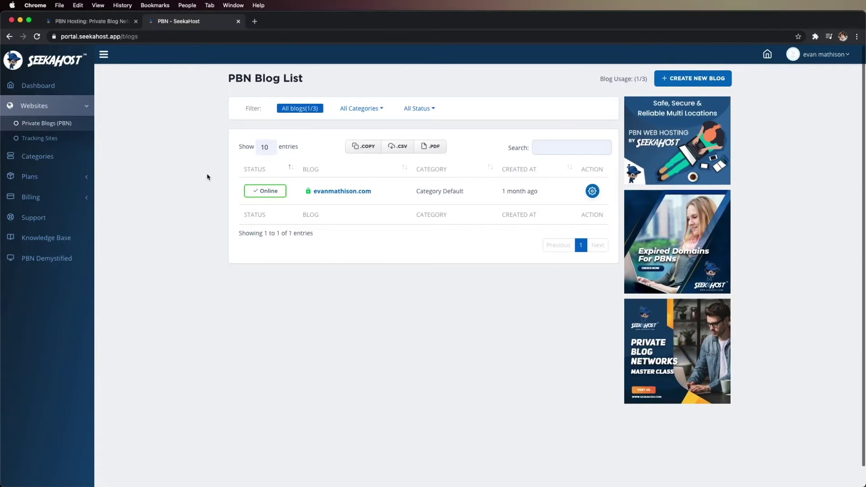
Create a new blog with domain digitalhustle.co.uk and title 'digitalhustle'
click(664, 81)
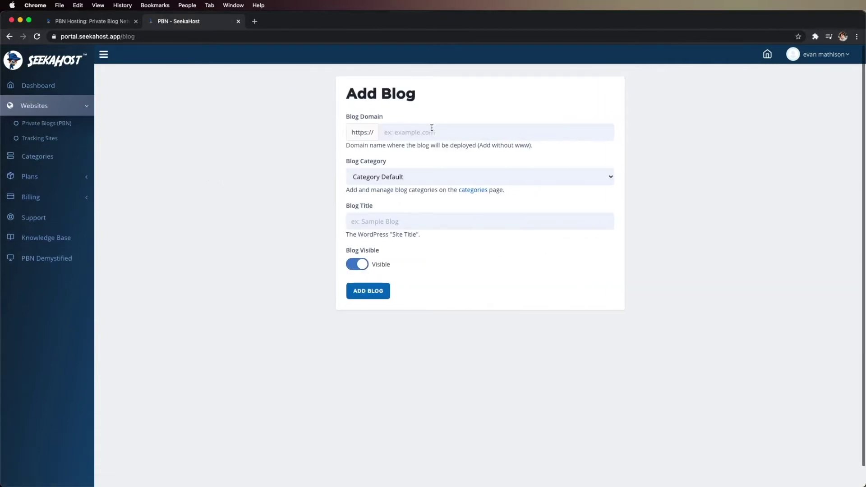
click(433, 129)
text(digitalh)
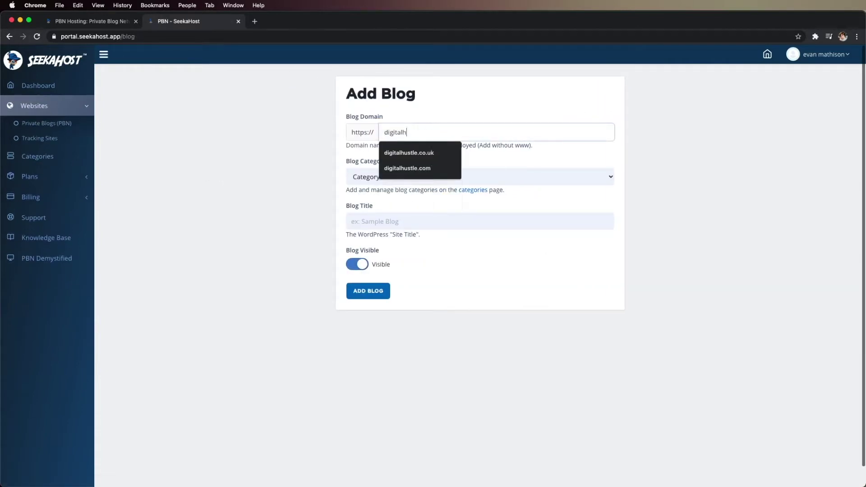
text(ustle.co.uk)
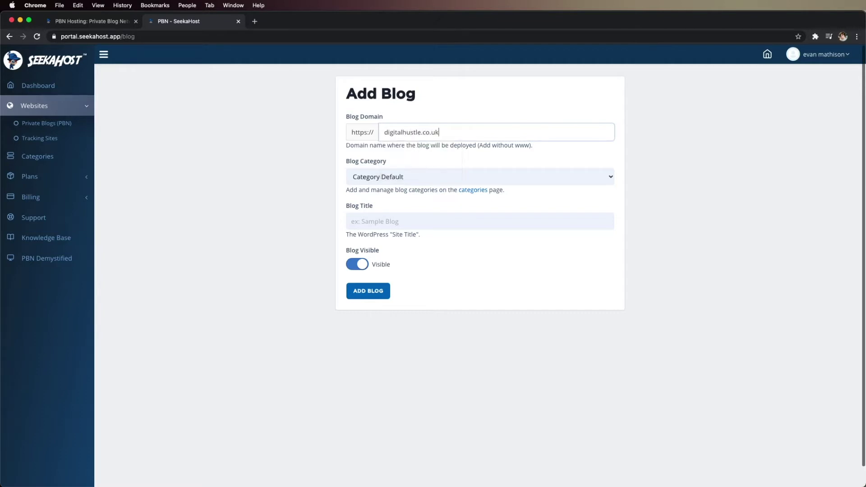
click(391, 220)
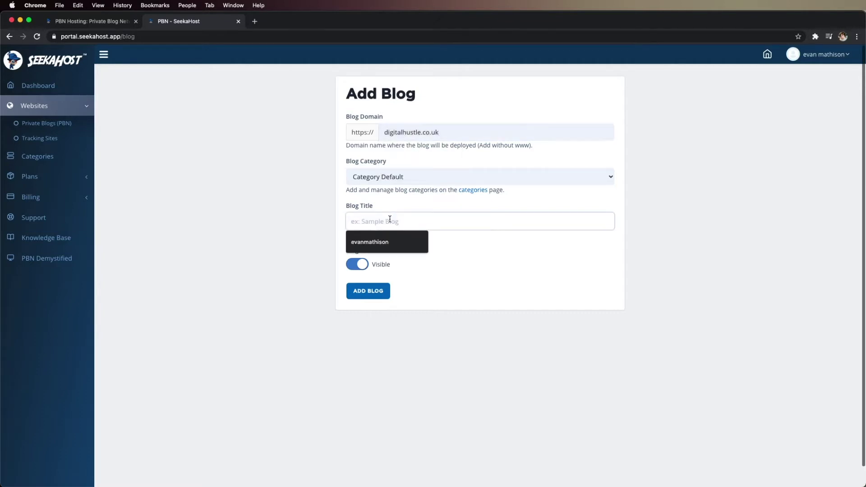
text(digitaljust)
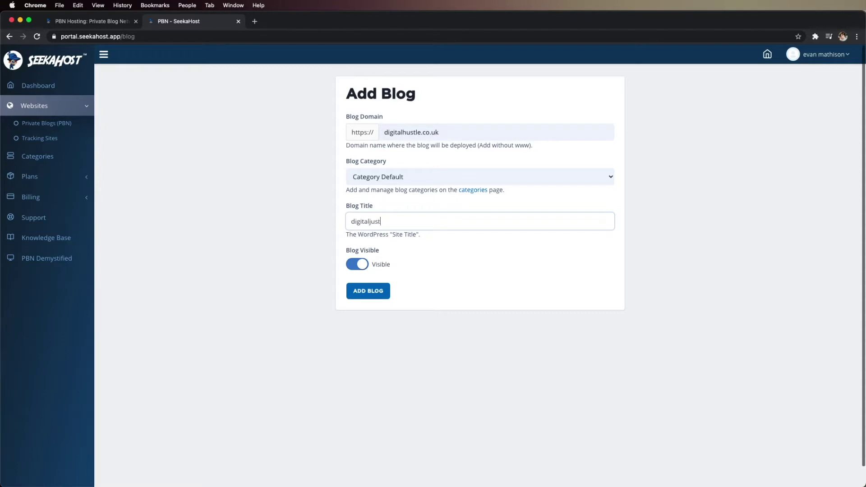
key(BackSpace)
key(BackSpace)
key(BackSpace)
key(BackSpace)
text(hustle)
click(369, 293)
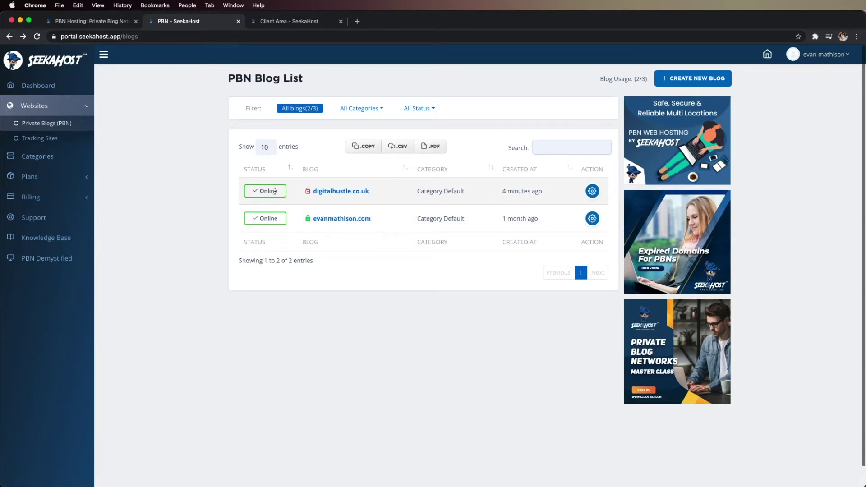
Open the Private Nameservers page for digitalhustle.co.uk from My Domains
click(276, 21)
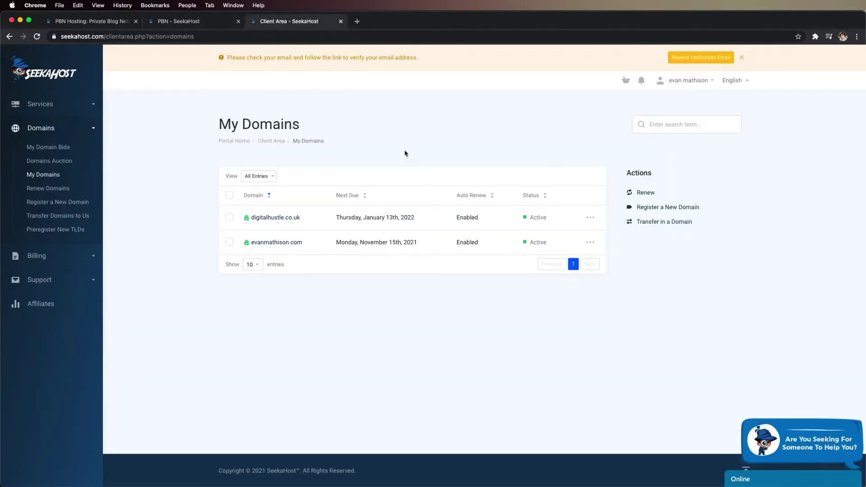
click(591, 218)
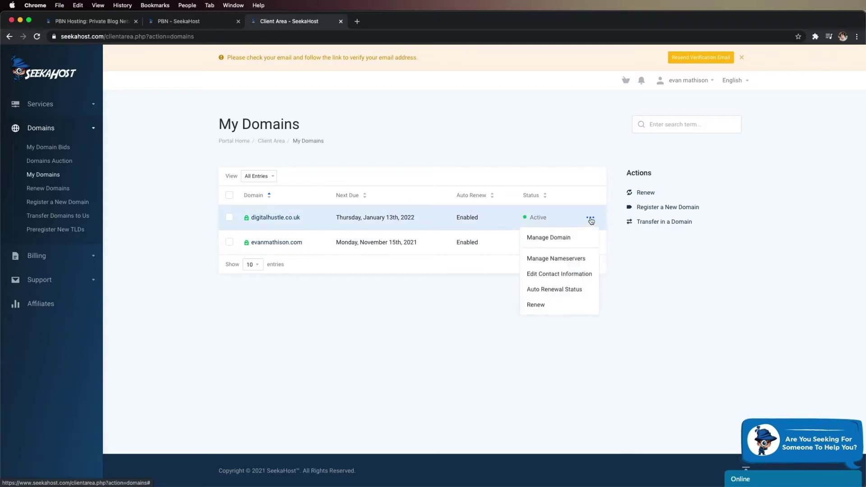
click(551, 259)
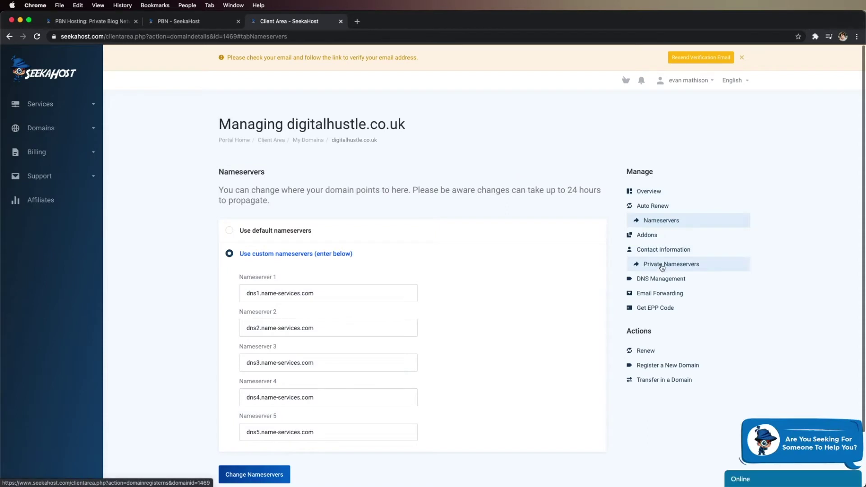
click(662, 266)
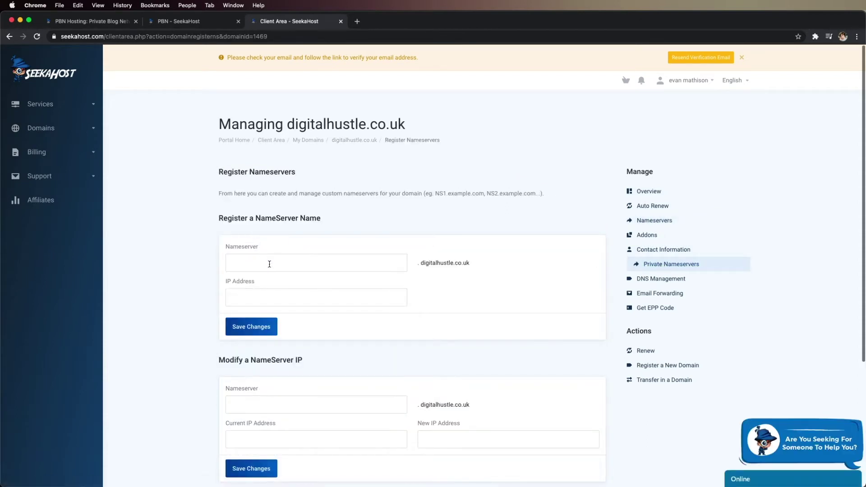
Register nameserver ns1 with the blog IP 51.77.105.85 copied from the blog details
click(269, 264)
text(ns1)
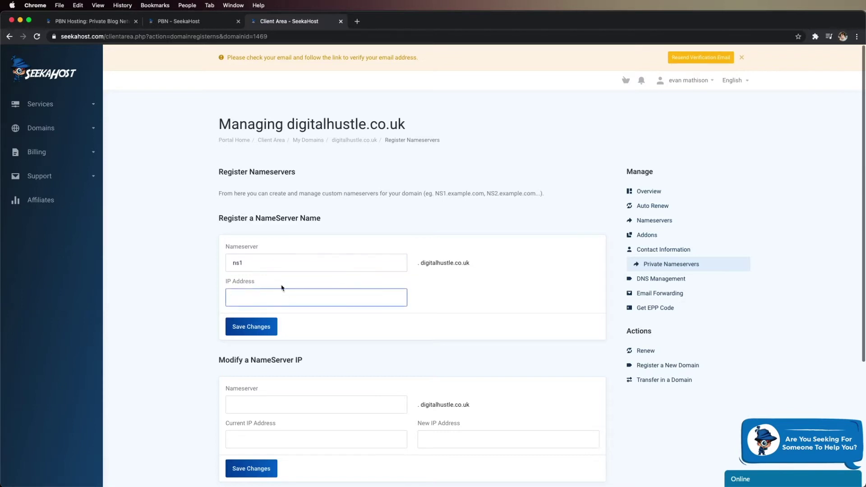
click(214, 20)
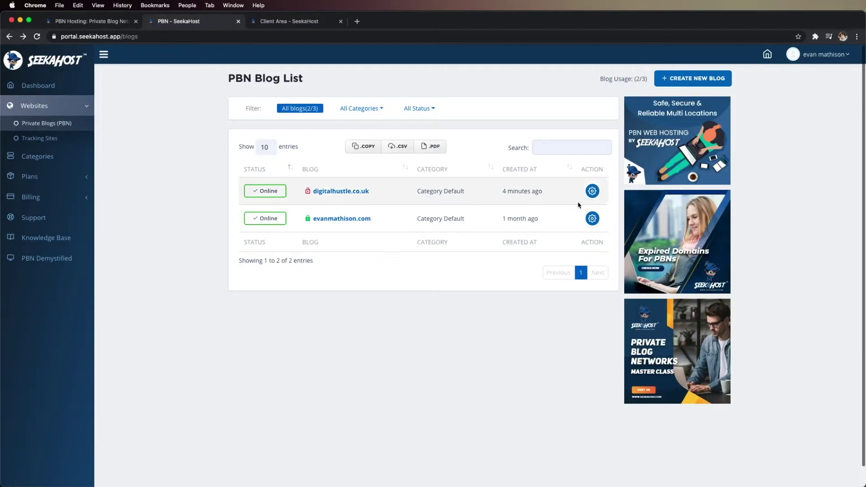
click(593, 191)
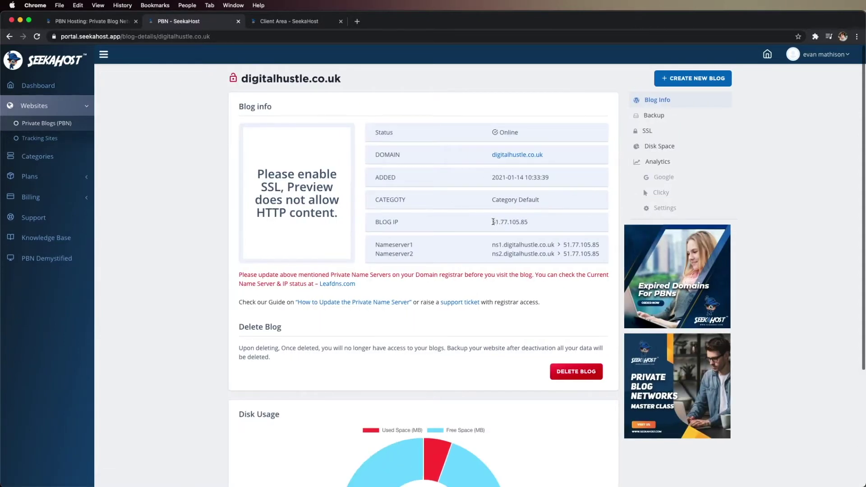
drag(491, 222, 529, 226)
key(super+c)
key(ctrl+Tab)
key(super+v)
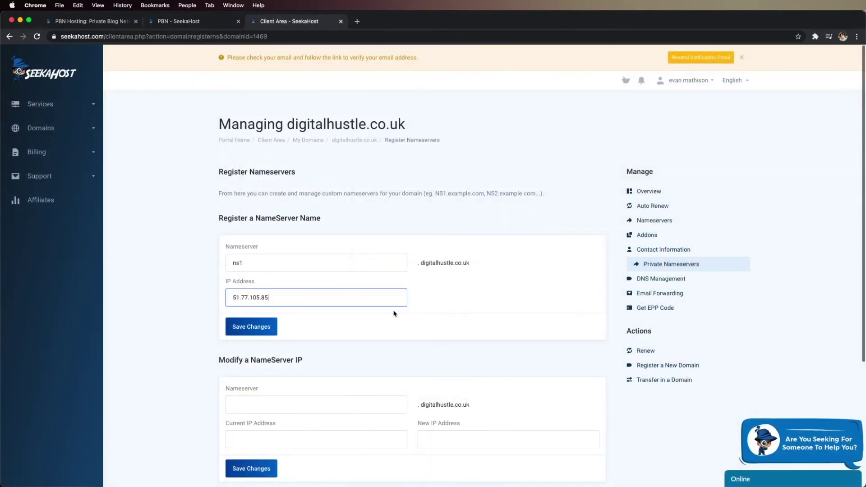
click(248, 330)
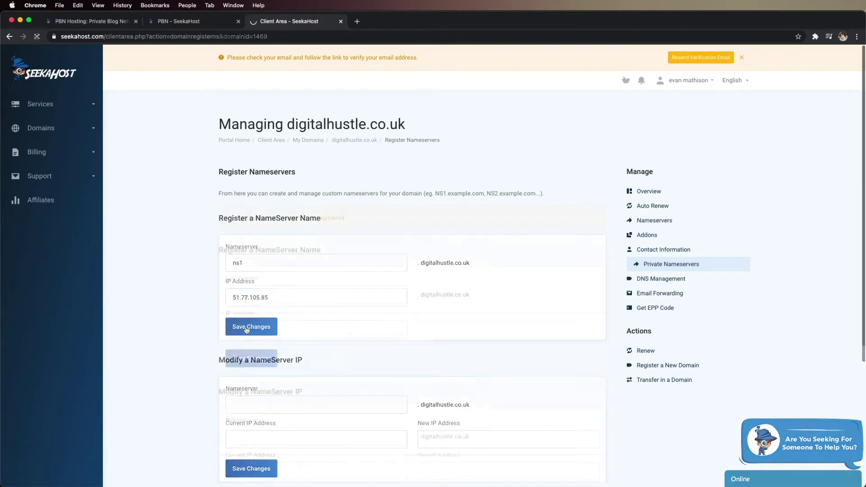
Register nameserver ns2 with IP 51.77.105.85
click(246, 298)
text(ns2.)
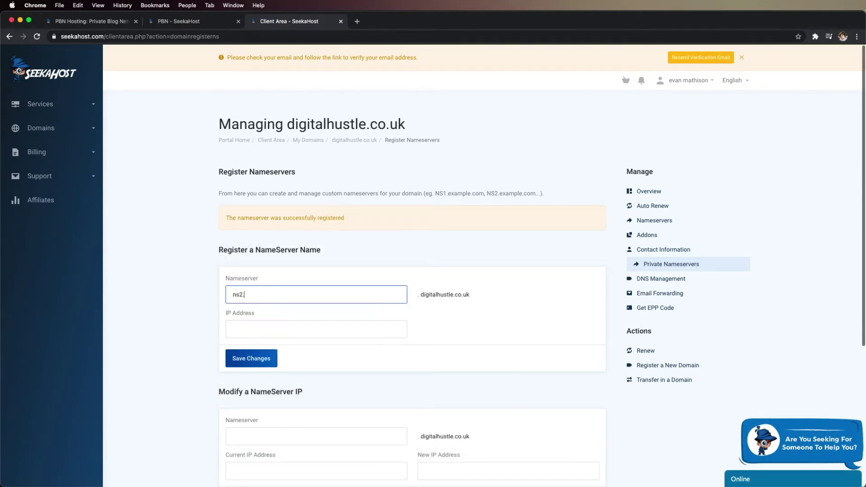
key(Tab)
text(51.77.105.85)
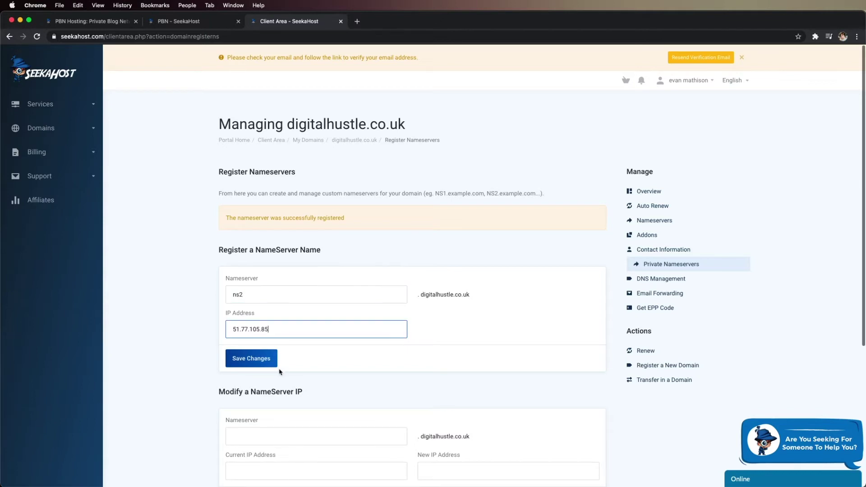
click(260, 360)
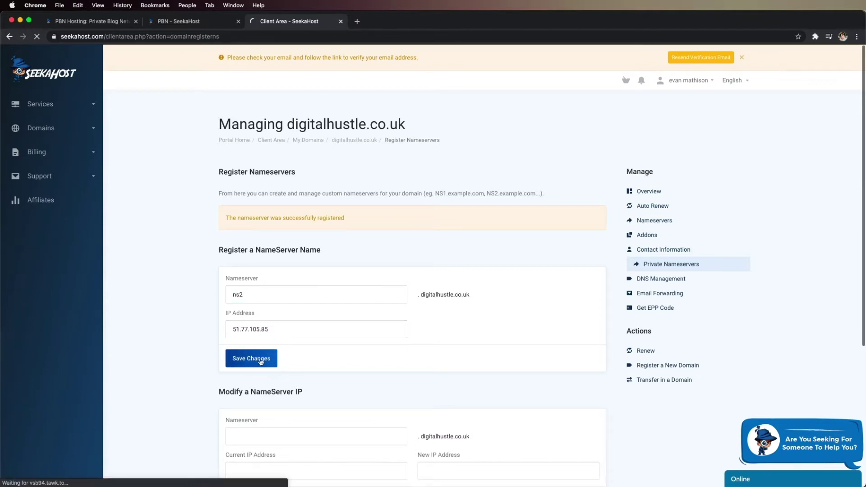
click(642, 222)
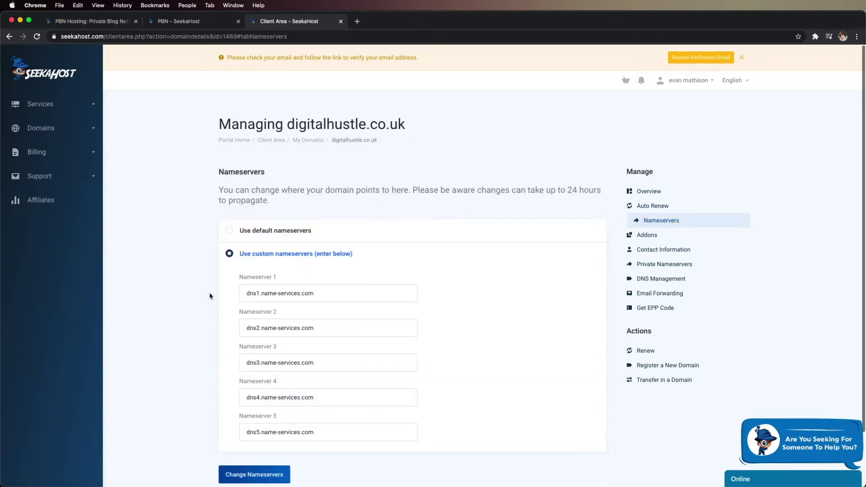
Set Nameserver 1 to ns1.digitalhustle.co.uk and Nameserver 2 to ns2.digitalhustle.co.uk
triple_click(249, 292)
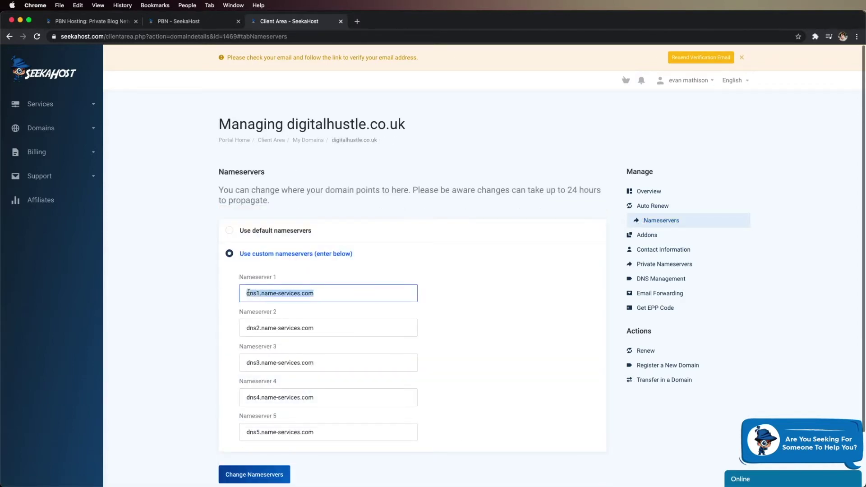
text(ns1.)
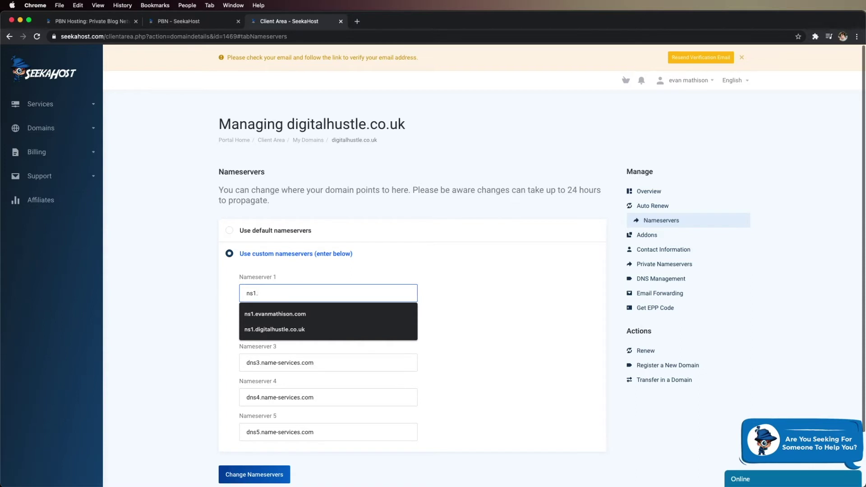
text(digitalhustle)
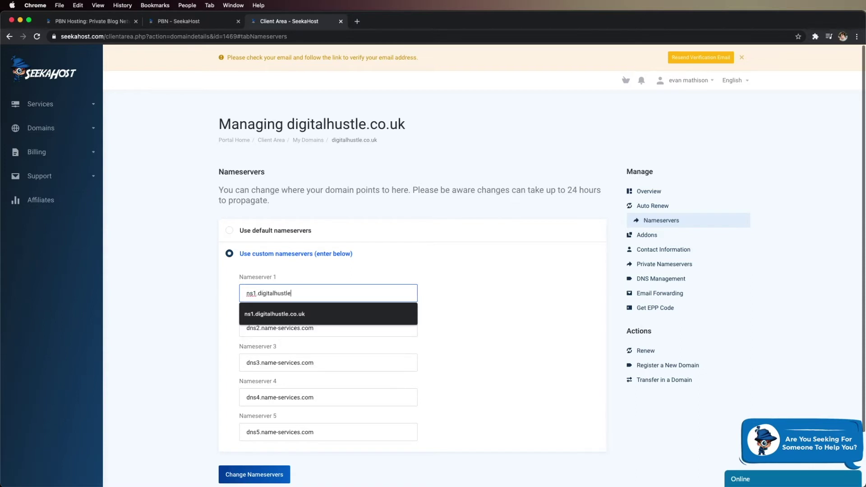
text(.co.uk)
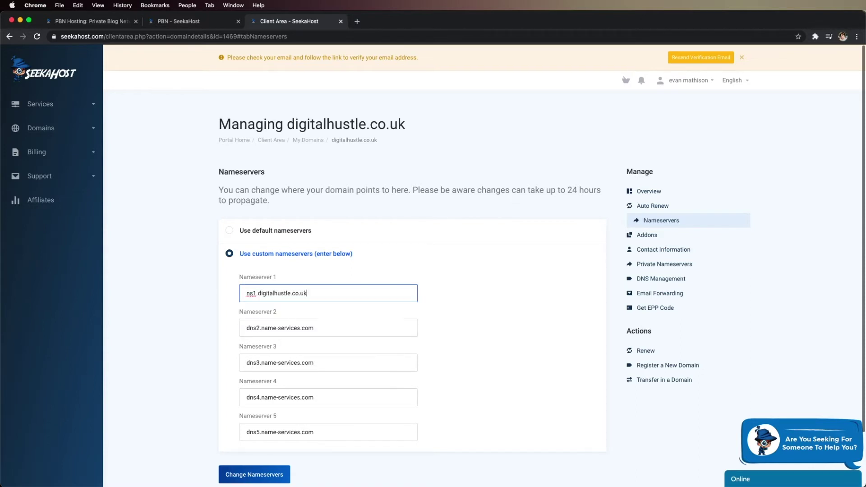
key(super+a)
key(super+c)
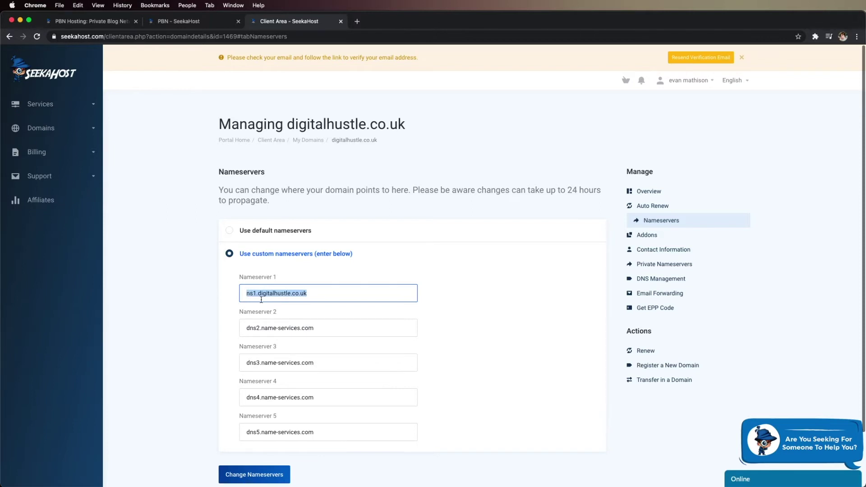
key(Tab)
key(super+v)
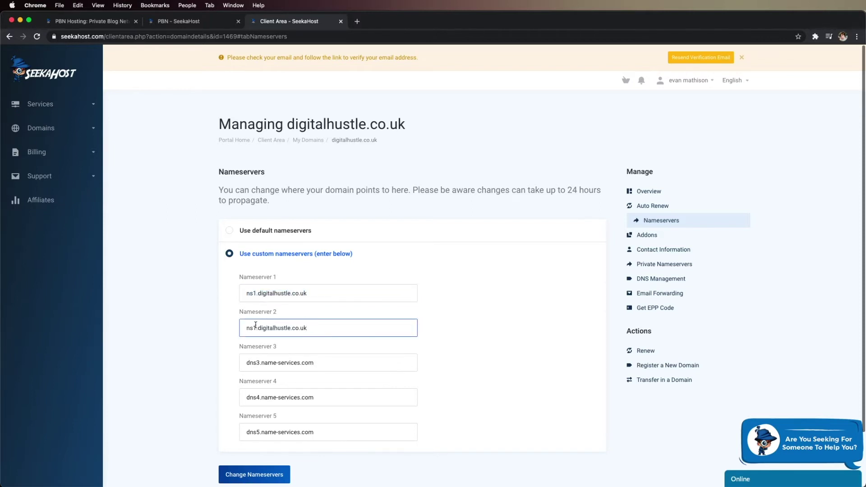
click(256, 326)
key(BackSpace)
text(2)
Clear Nameservers 3, 4 and 5 and save the nameserver change
key(Tab)
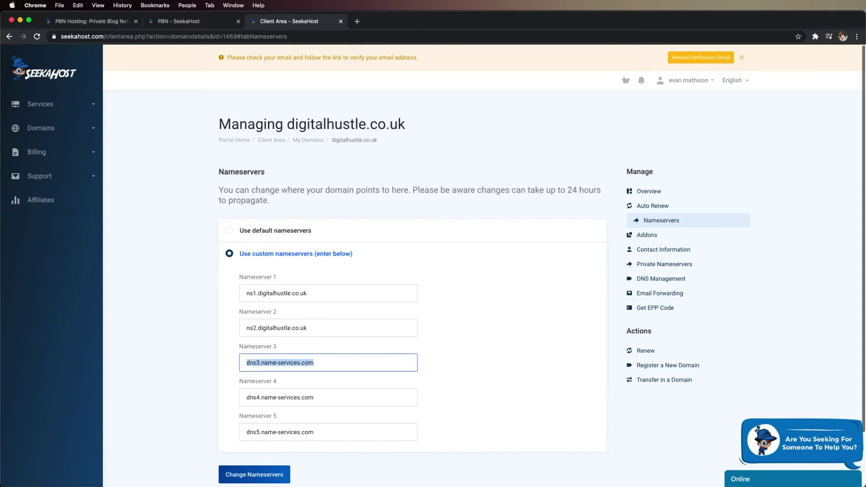
key(BackSpace)
click(283, 396)
key(super+Left)
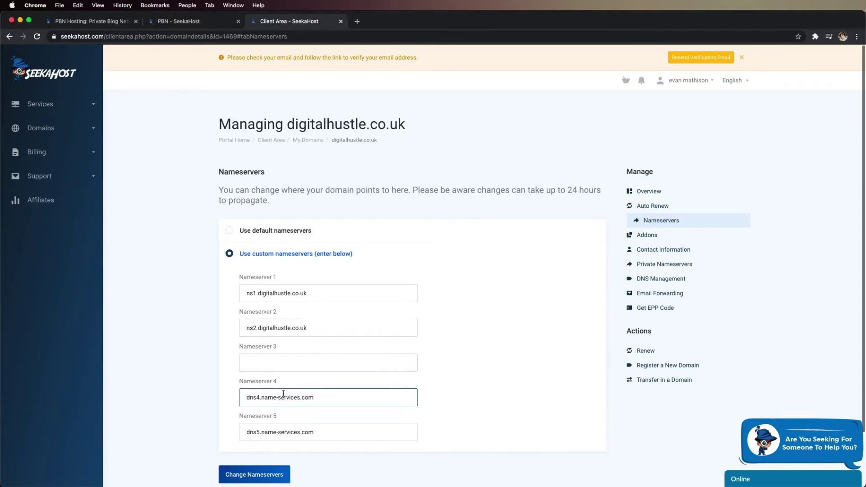
key(shift+super+Right)
key(BackSpace)
click(285, 432)
key(super+a)
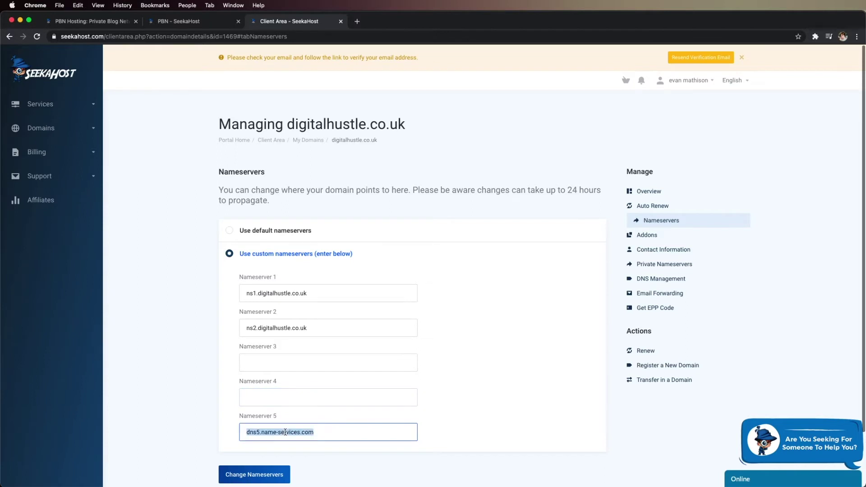
key(BackSpace)
click(265, 476)
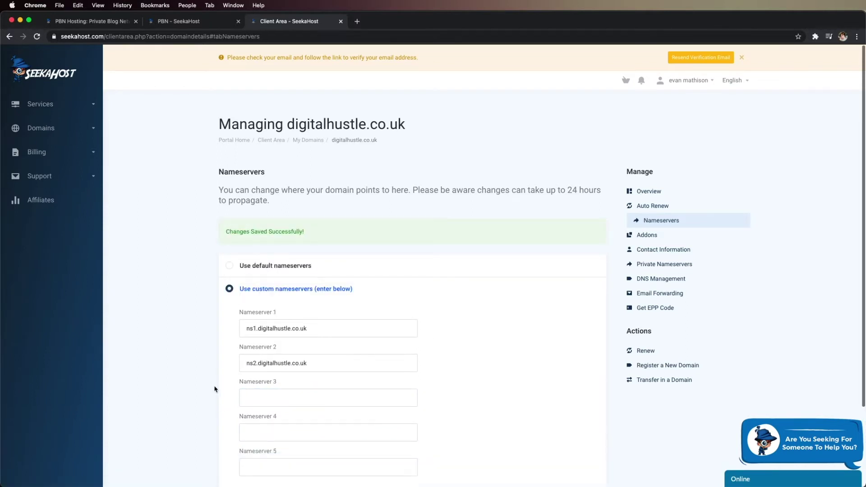
scroll(495, 195, down, 1)
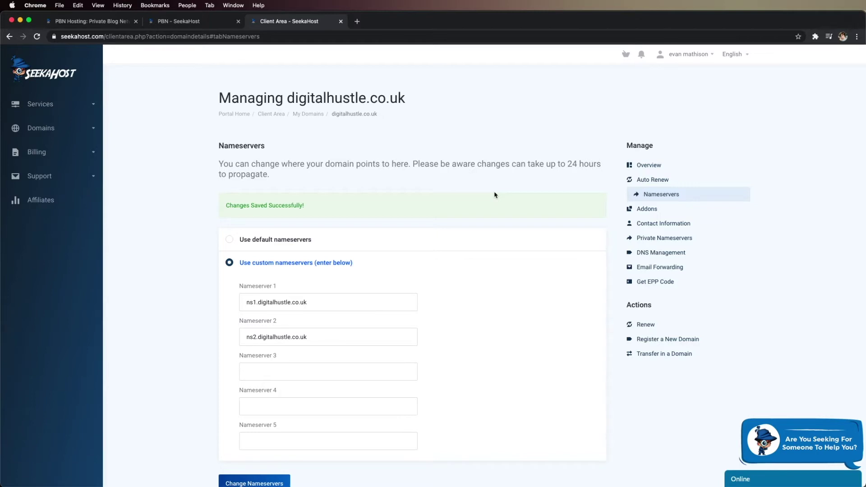
Open the Log in URL from SeekaHost's 'New Blog Installed' email in Mail
key(super+Tab)
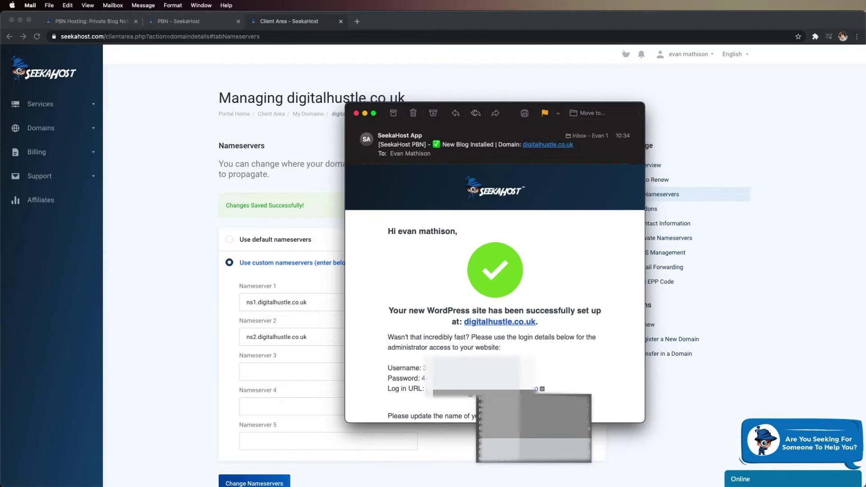
click(469, 394)
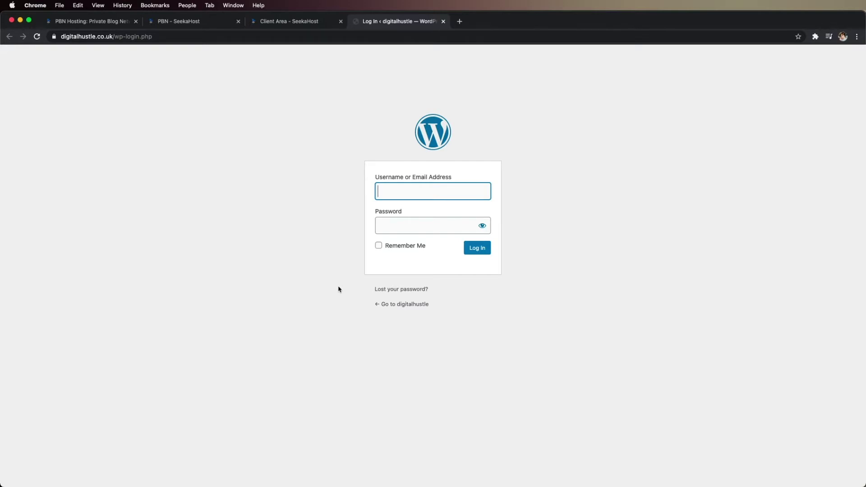
Log in to the digitalhustle.co.uk WordPress admin using the password copied from the setup email
key(super+Tab)
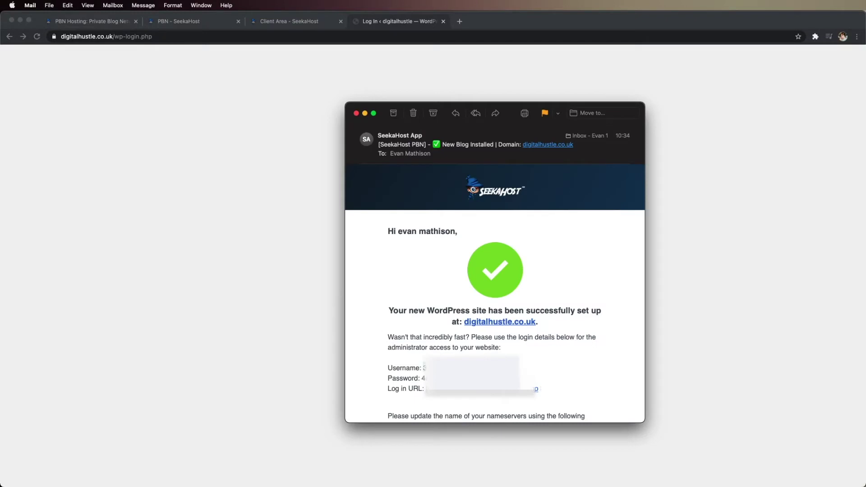
key(super+Tab)
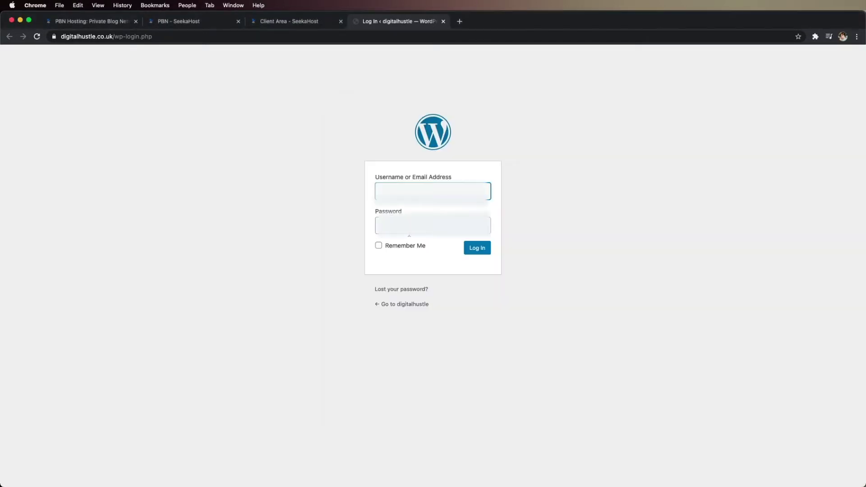
key(super+Tab)
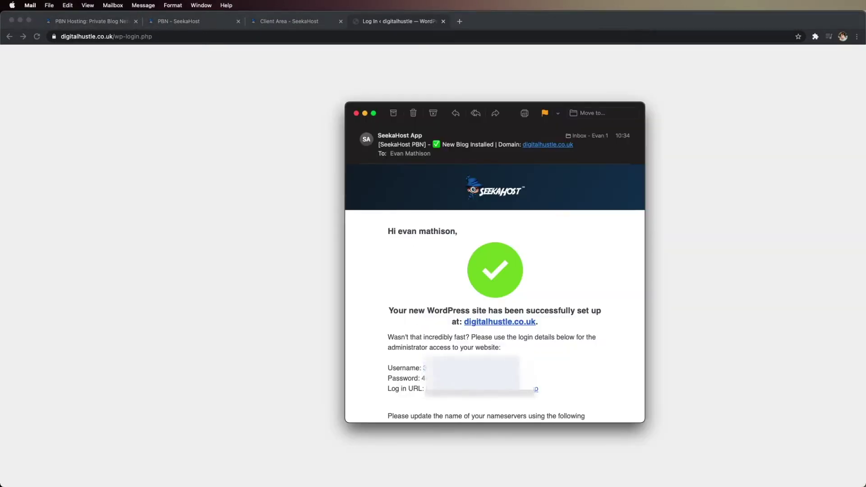
drag(422, 378, 426, 378)
key(super+c)
key(super+Tab)
key(Tab)
key(super+v)
key(Return)
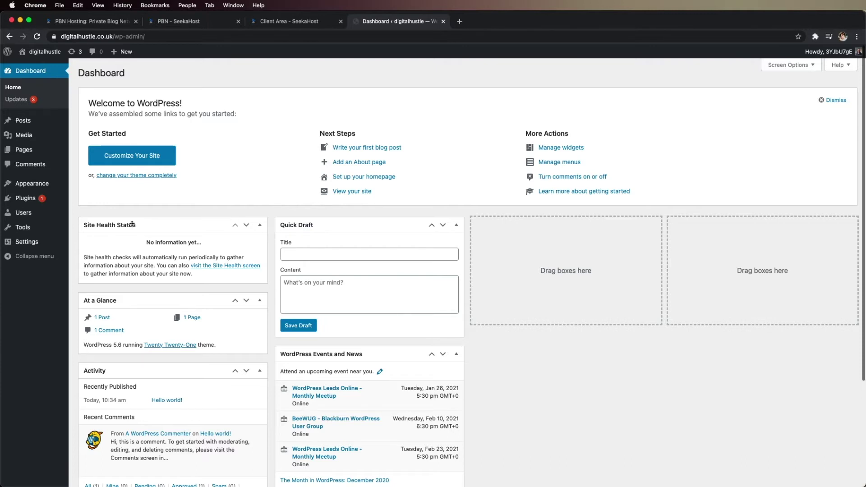
Set the permalink structure to Post name (/%postname%/) and save
mouse_move(24, 245)
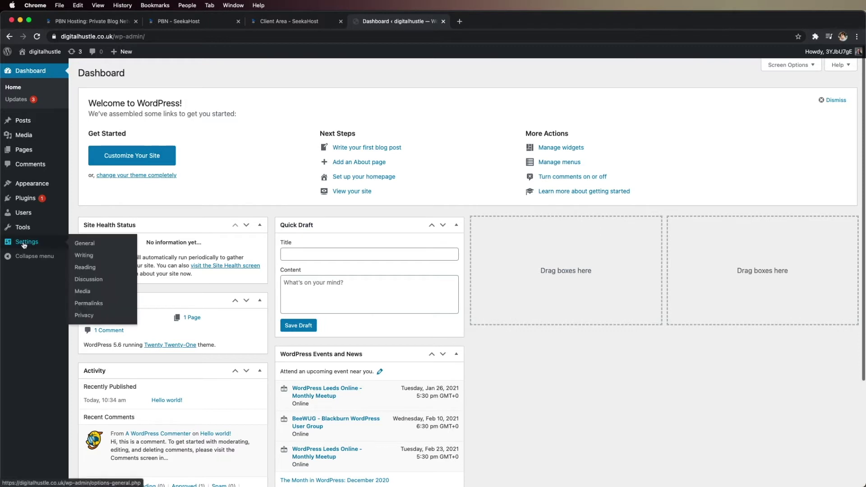
click(93, 308)
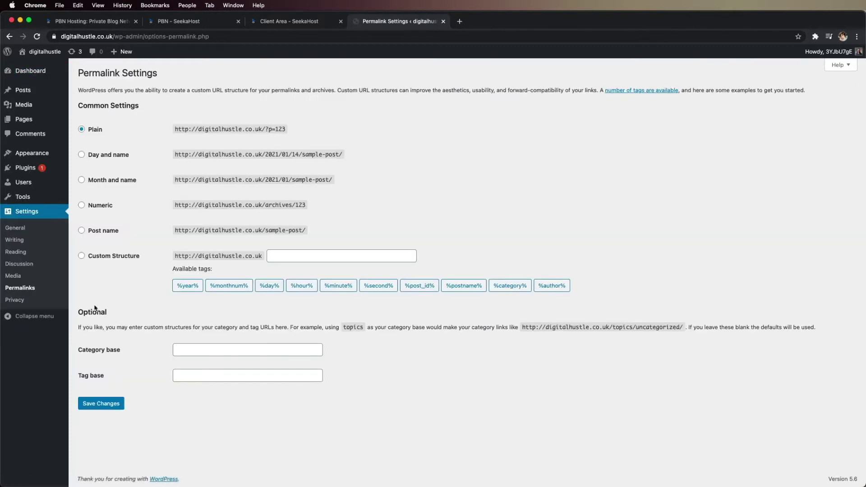
click(81, 231)
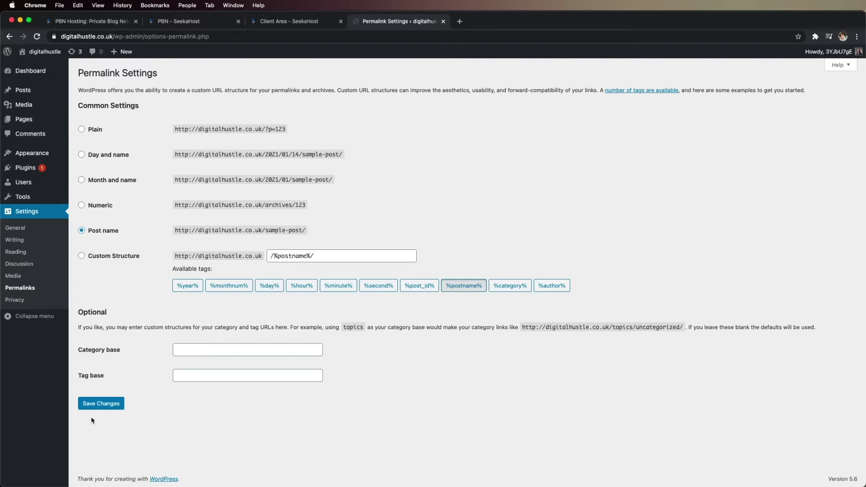
click(100, 408)
Save the site title 'Digital Hustle' and tagline 'Making Money Online, From Anywhere'
click(17, 232)
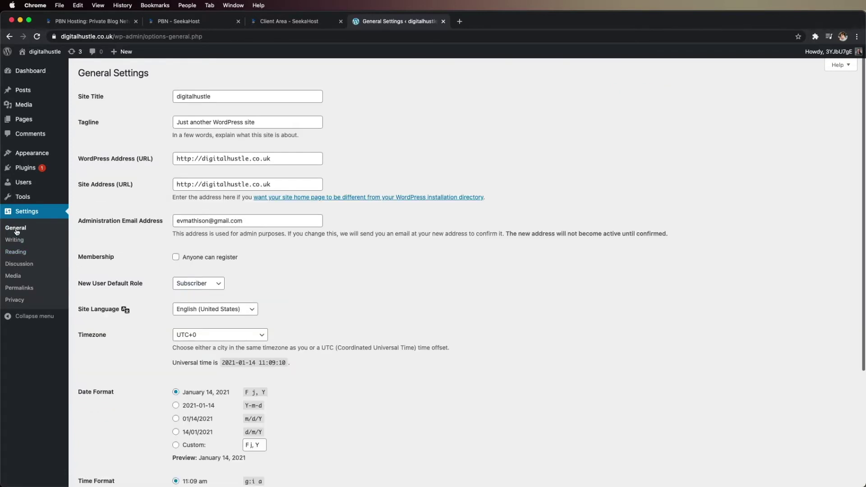
double_click(194, 97)
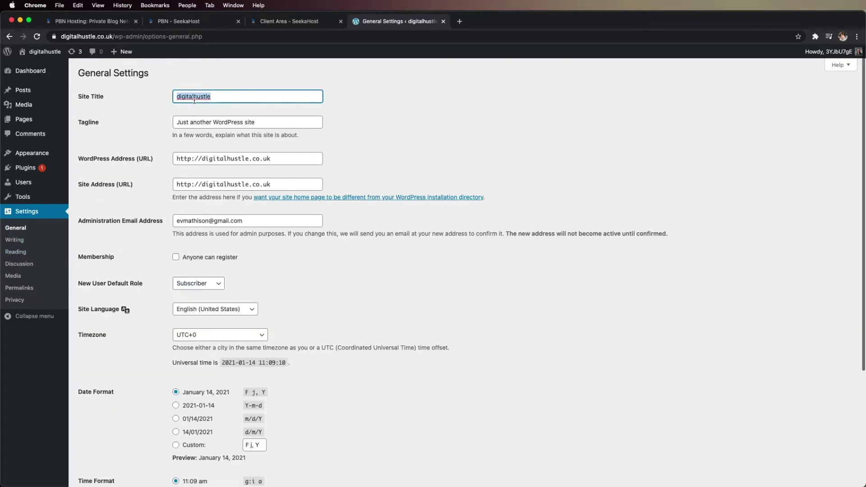
text(Digital Hustle)
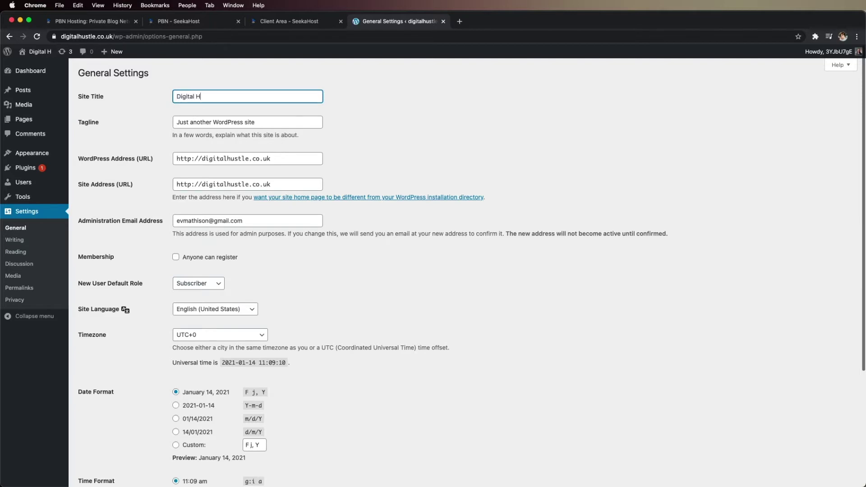
triple_click(210, 121)
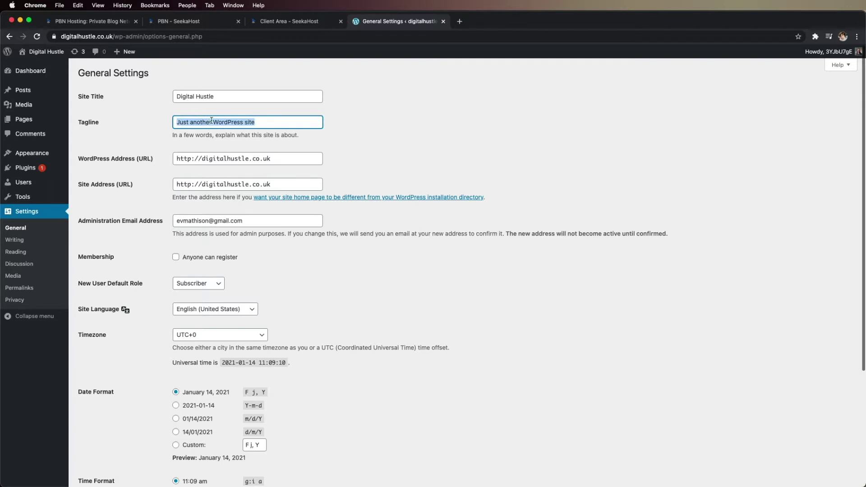
text(Making Money Online, From Anywhere)
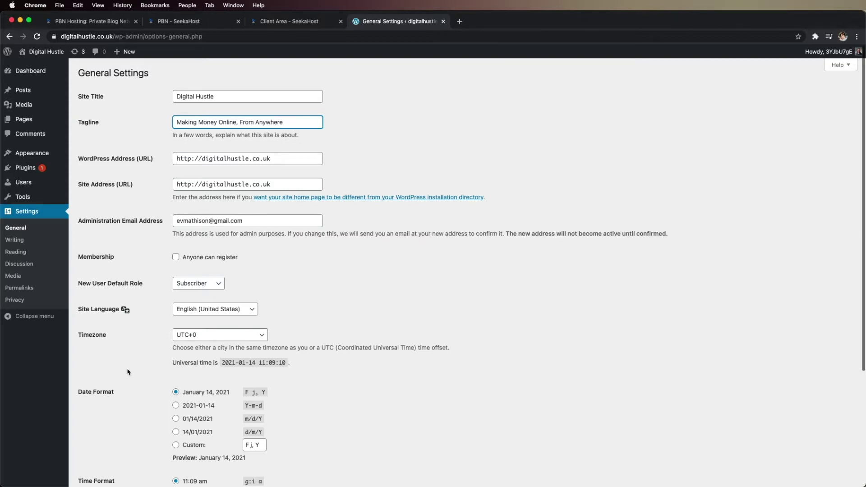
scroll(127, 372, down, 5)
click(92, 444)
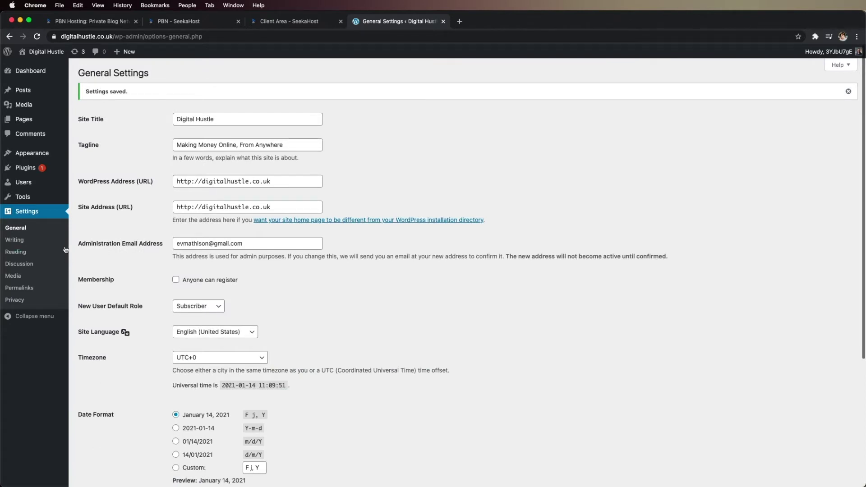
click(32, 152)
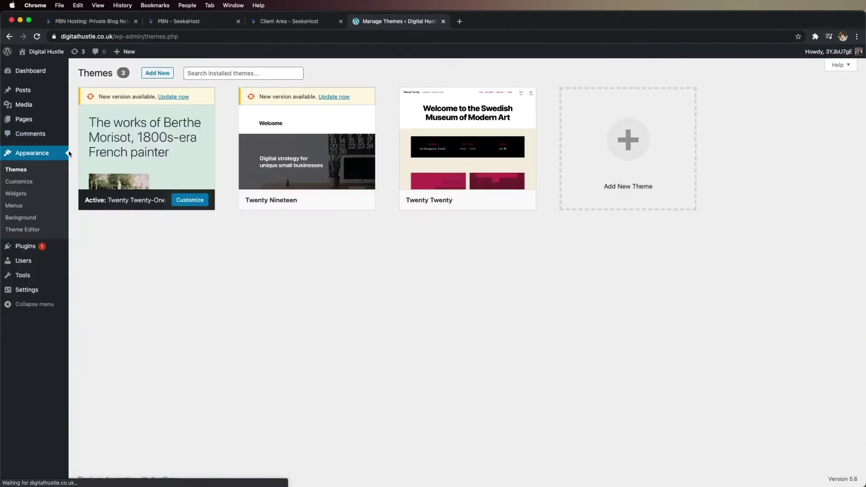
Browse the Featured and Popular theme listings to choose new themes to add
click(161, 74)
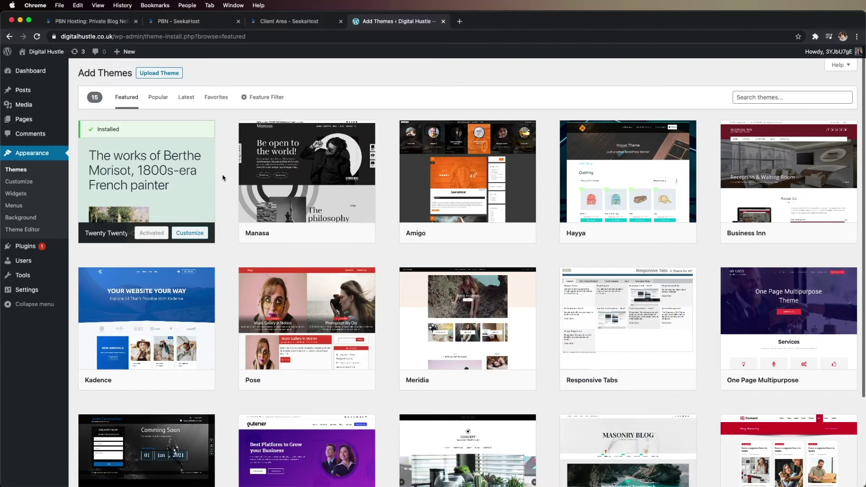
scroll(223, 178, down, 5)
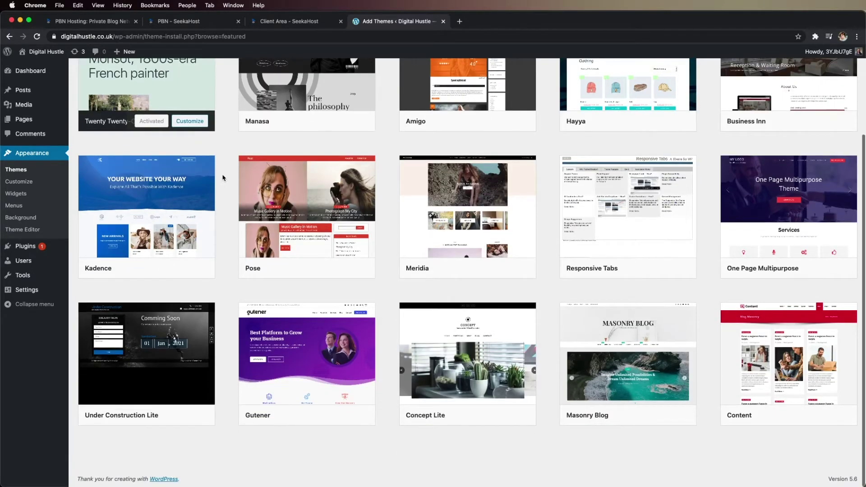
scroll(223, 178, up, 10)
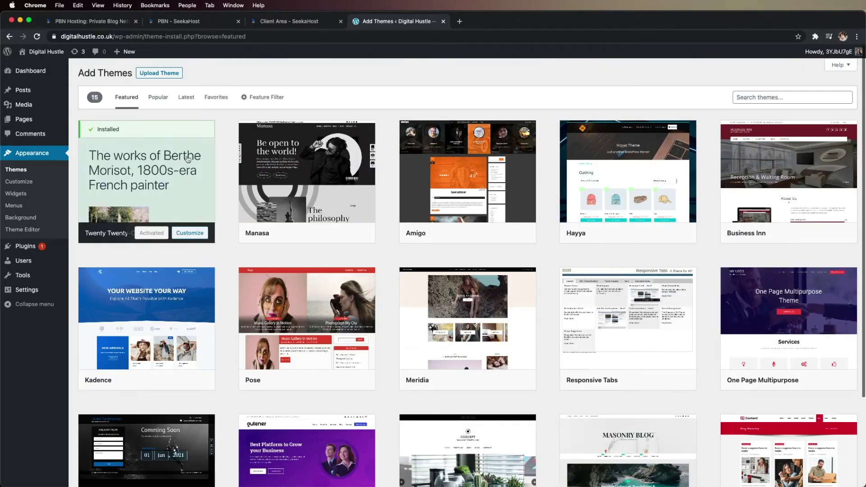
click(128, 94)
scroll(224, 139, down, 8)
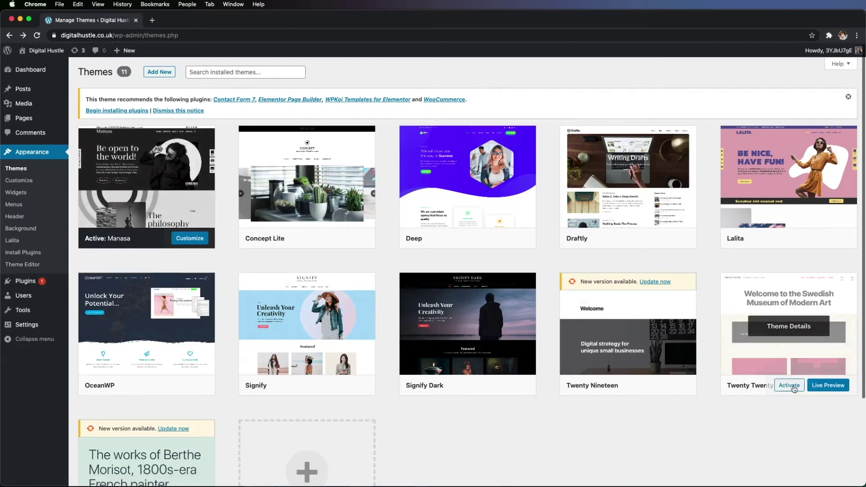
Activate Twenty Twenty and give it a green background with a white header and footer
click(791, 387)
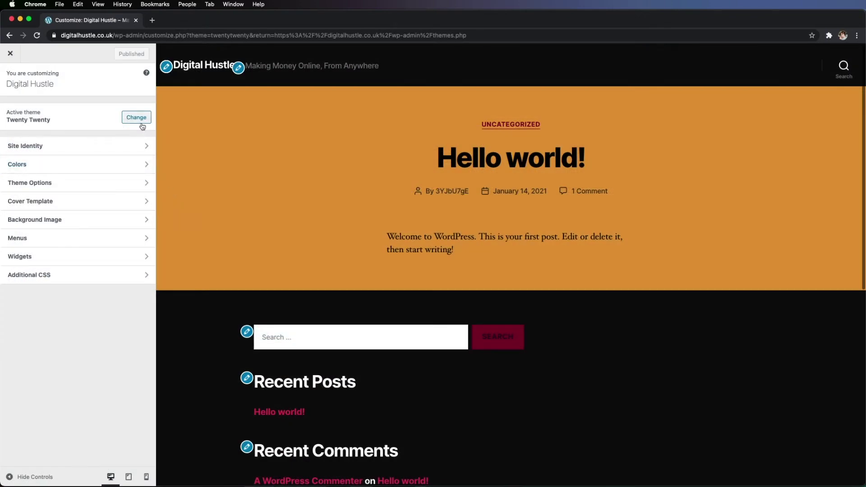
click(132, 164)
click(50, 120)
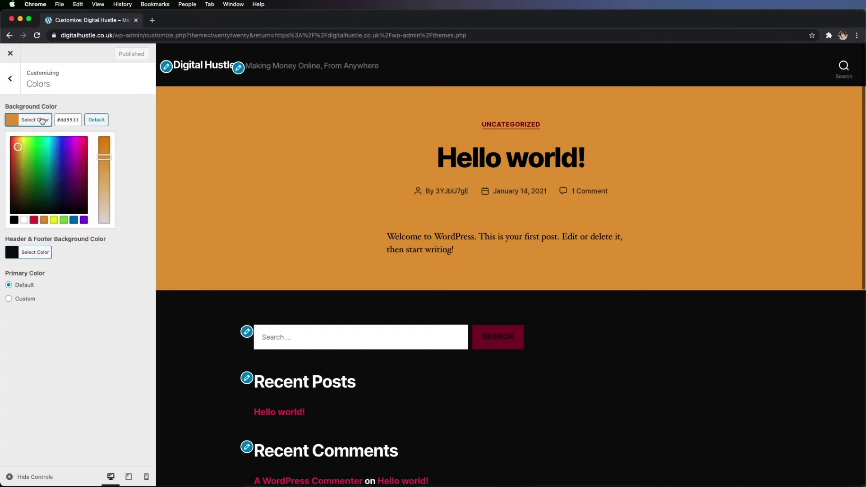
click(41, 150)
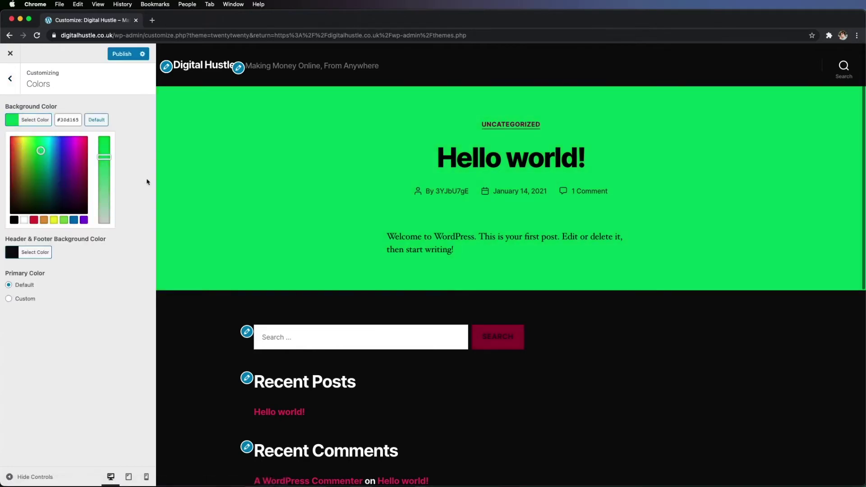
click(22, 255)
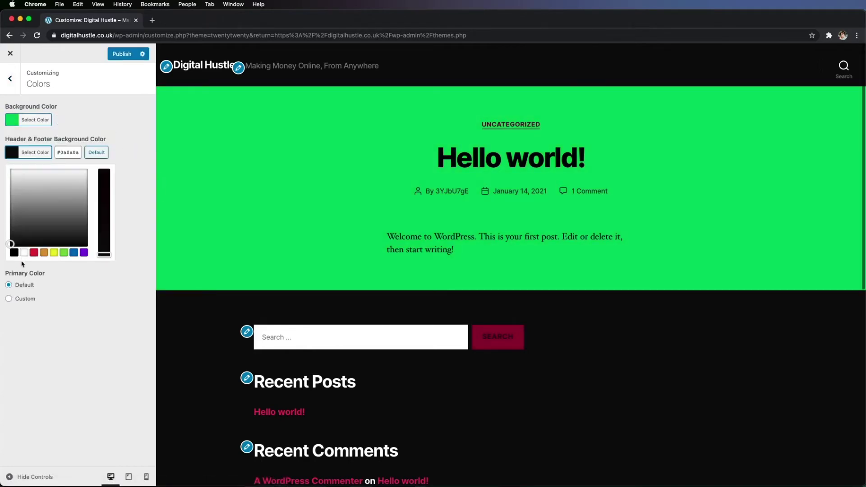
click(24, 254)
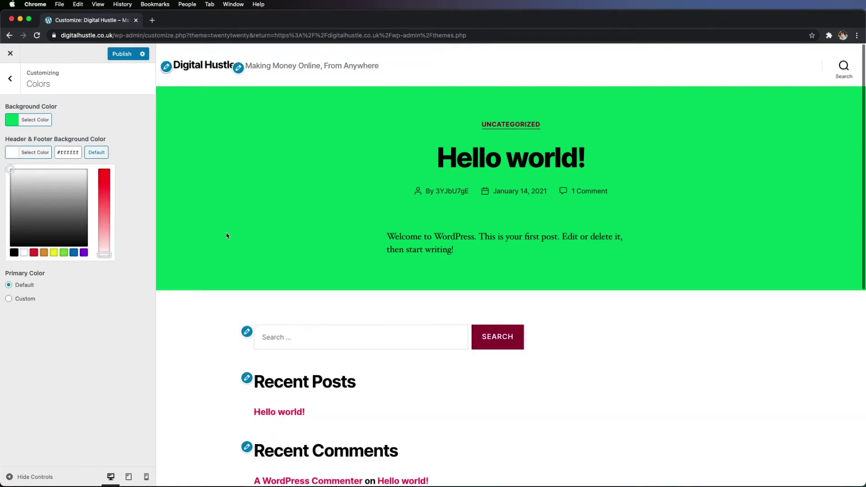
click(10, 78)
Look through the Theme Options, Cover Template and Background Image settings in the Customizer
click(49, 184)
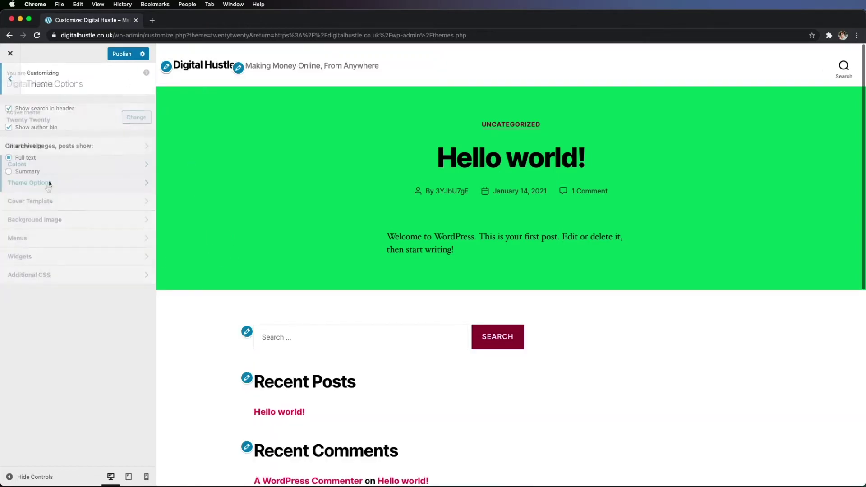
click(12, 85)
click(36, 203)
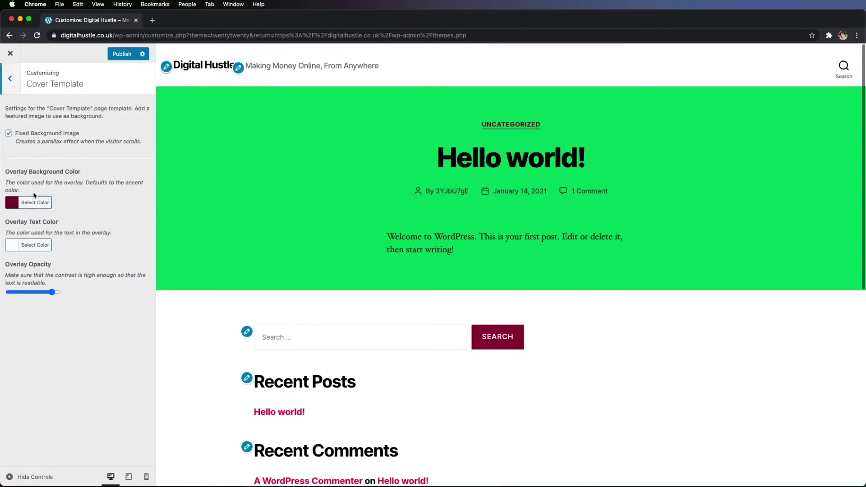
click(9, 83)
click(14, 221)
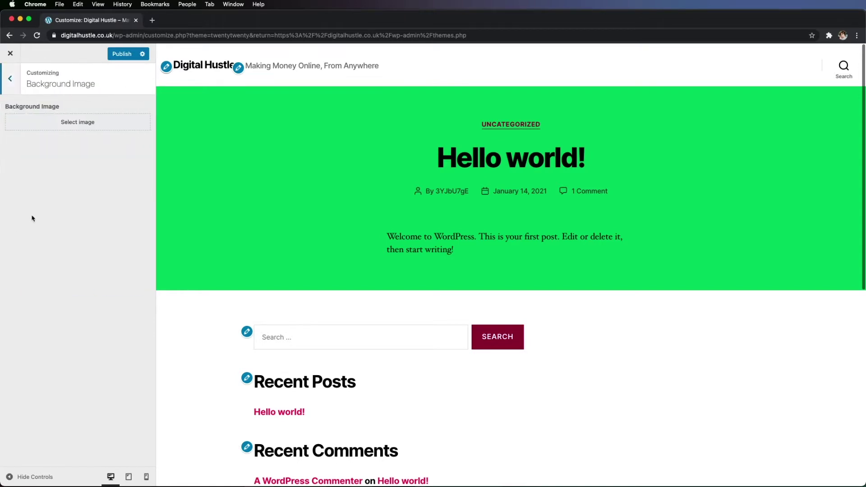
click(18, 87)
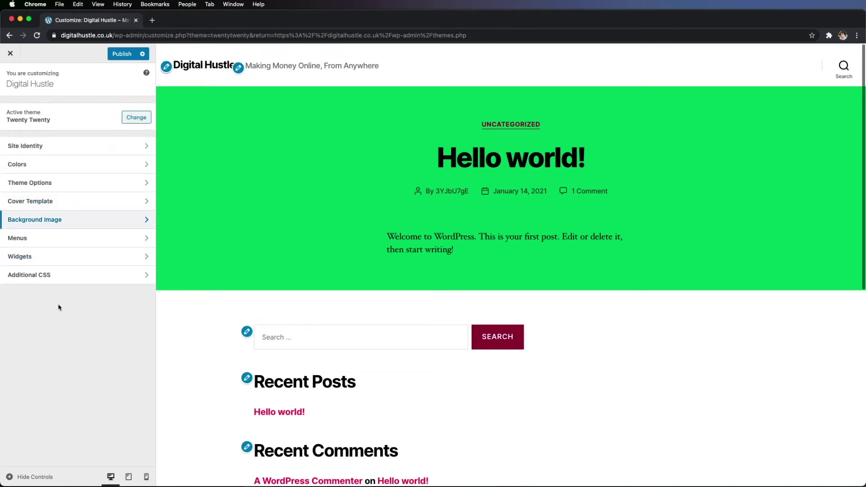
Preview the site at tablet and mobile widths, then go back to desktop view
click(129, 477)
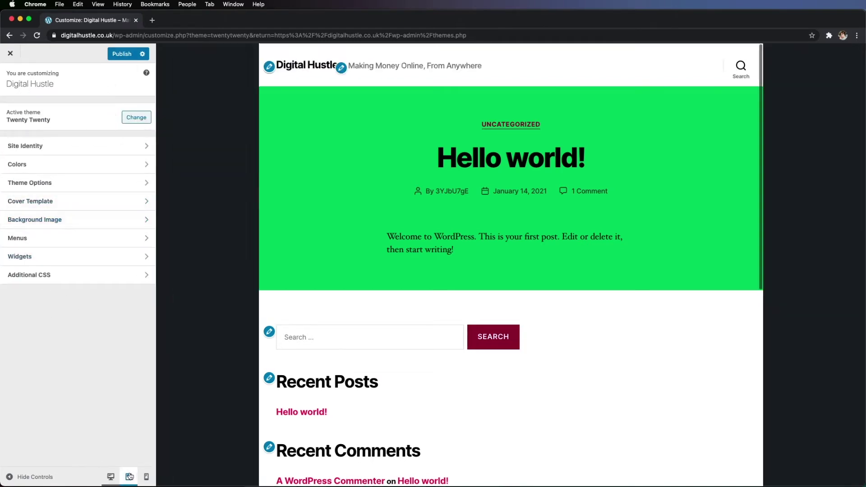
click(144, 477)
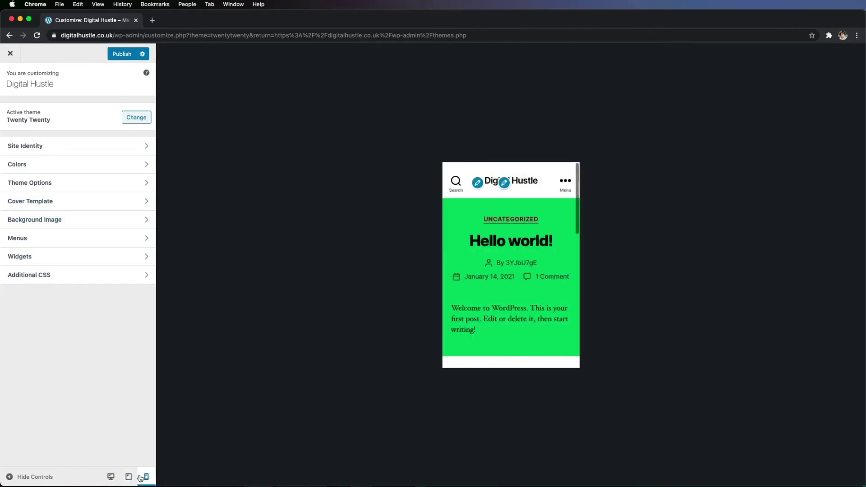
click(111, 477)
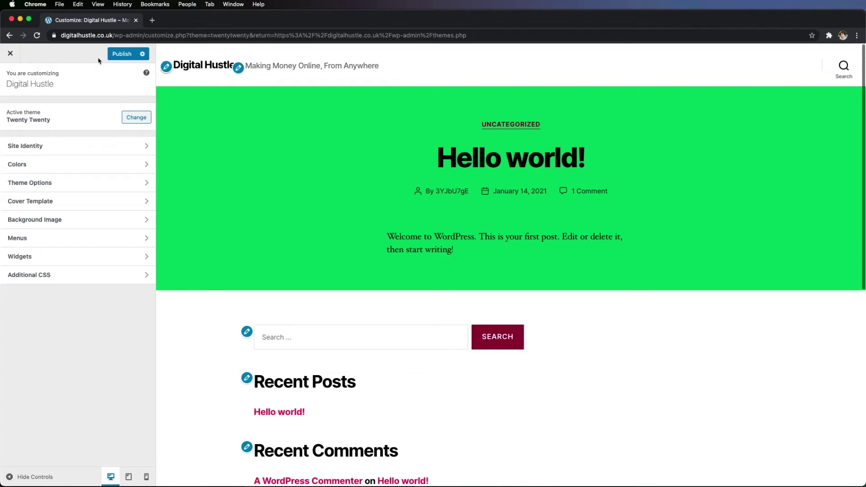
Publish the green Twenty Twenty colour changes and close the Customizer
click(109, 55)
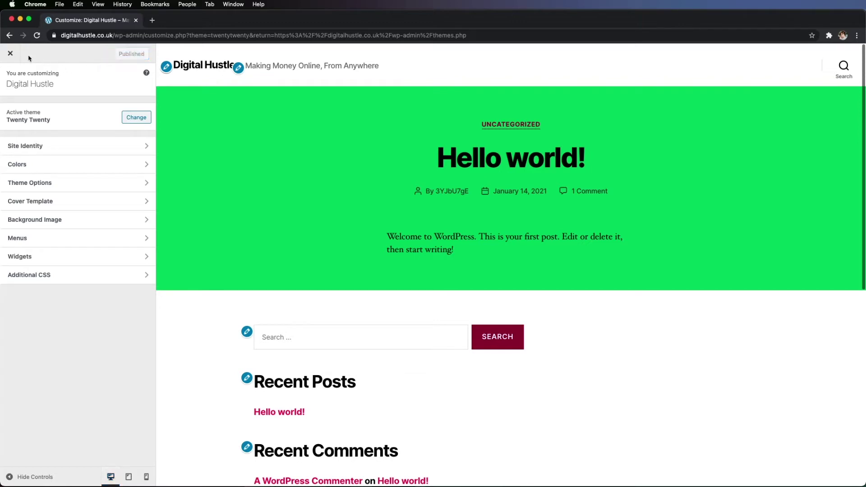
click(13, 54)
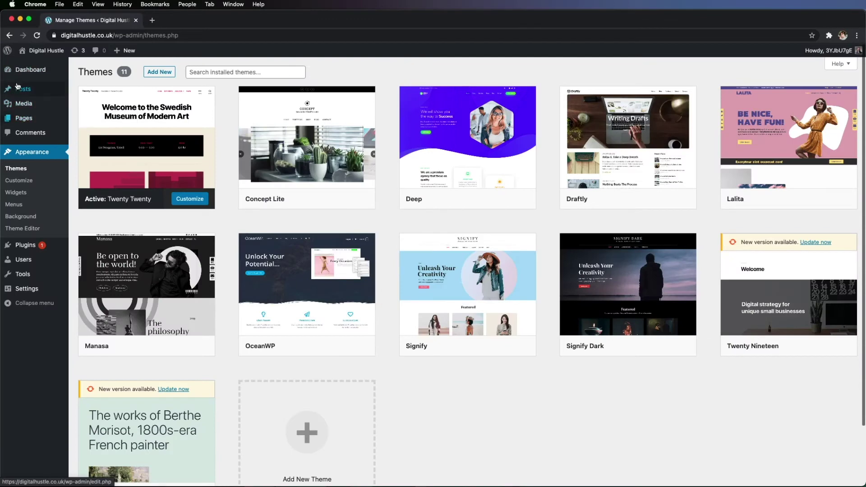
mouse_move(34, 123)
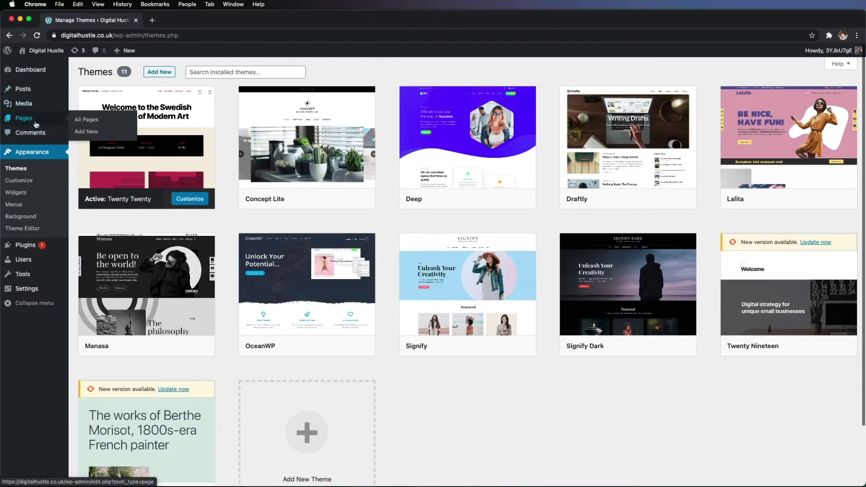
Create an 'About Me' page, paste its four paragraphs from Notes, and publish it
click(89, 131)
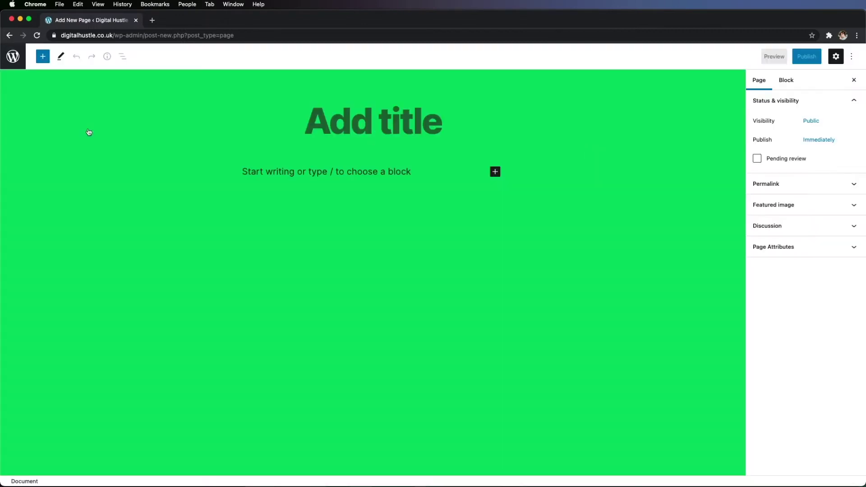
text(About Me)
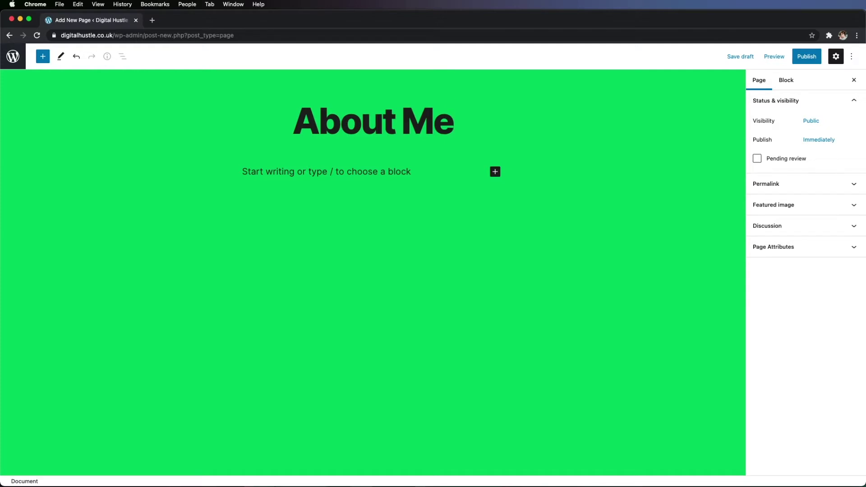
key(super+Tab)
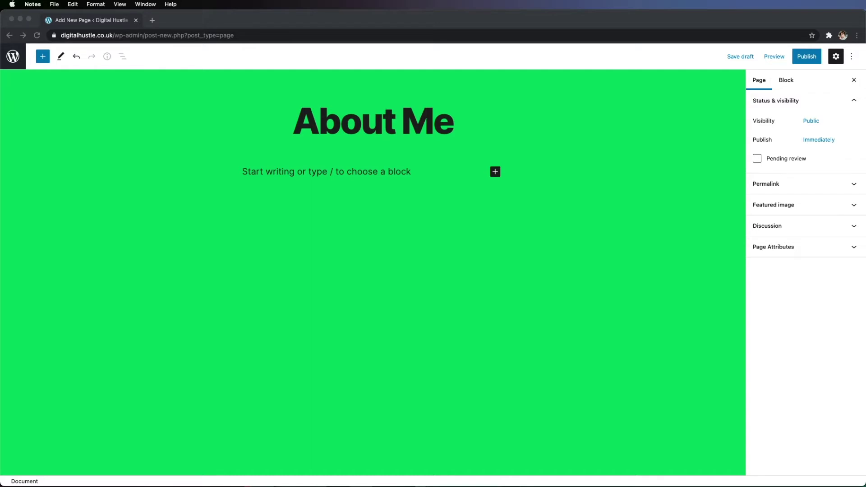
key(super+Tab)
click(426, 172)
key(super+v)
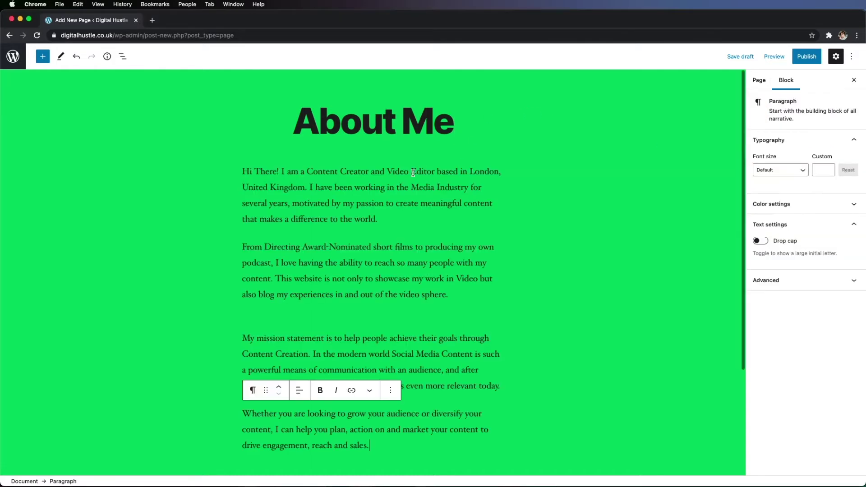
key(Tab)
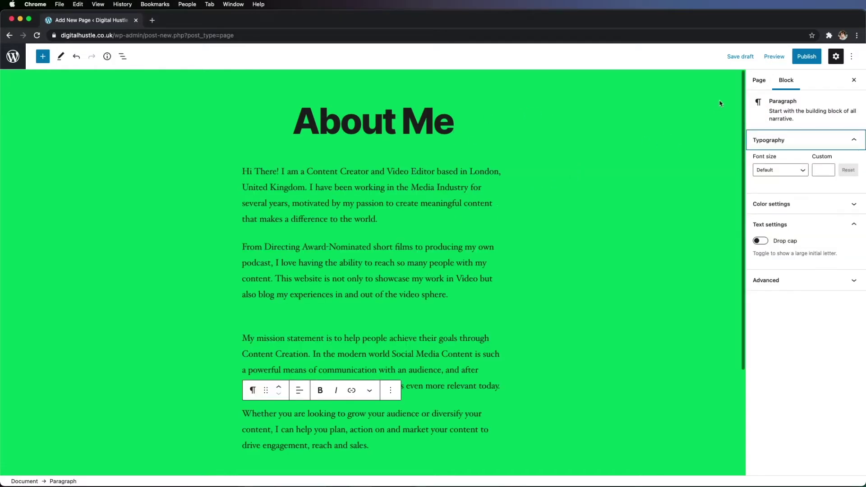
click(807, 56)
click(777, 64)
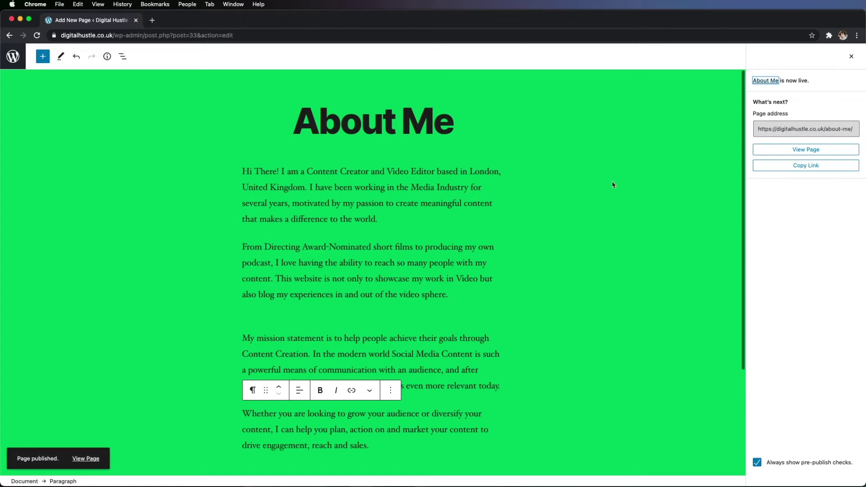
View the live About Me page and scroll through its introductory paragraphs
click(795, 155)
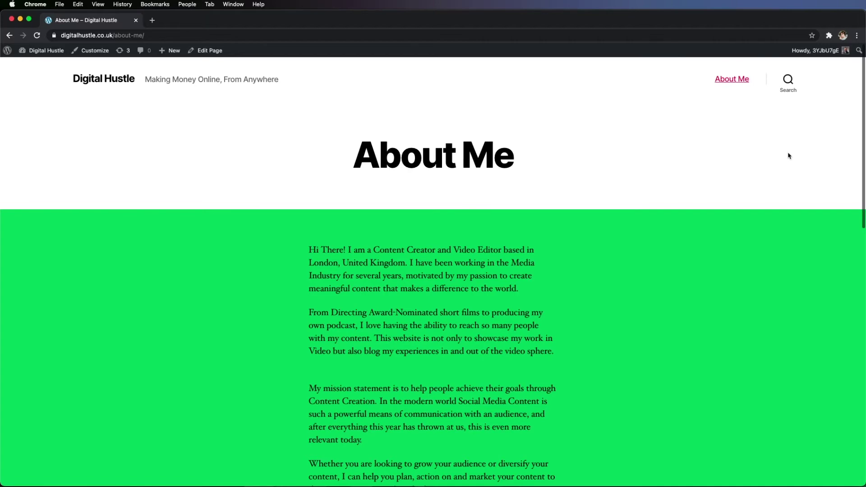
scroll(618, 207, down, 5)
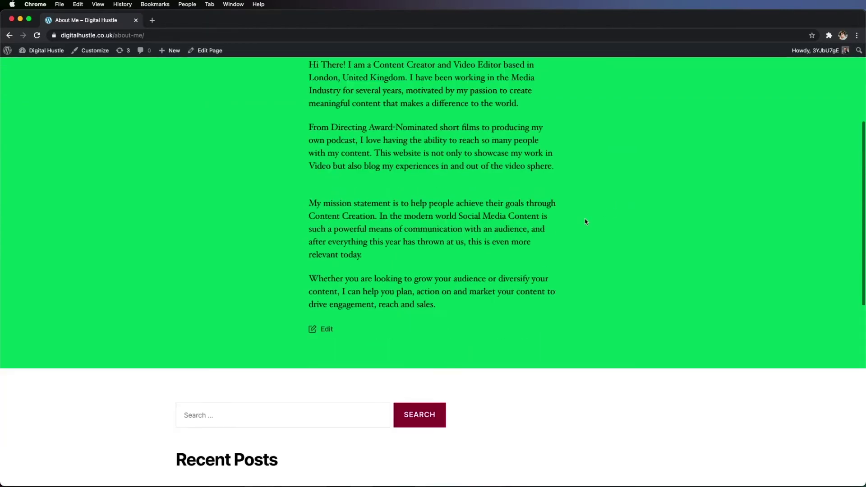
scroll(586, 222, up, 5)
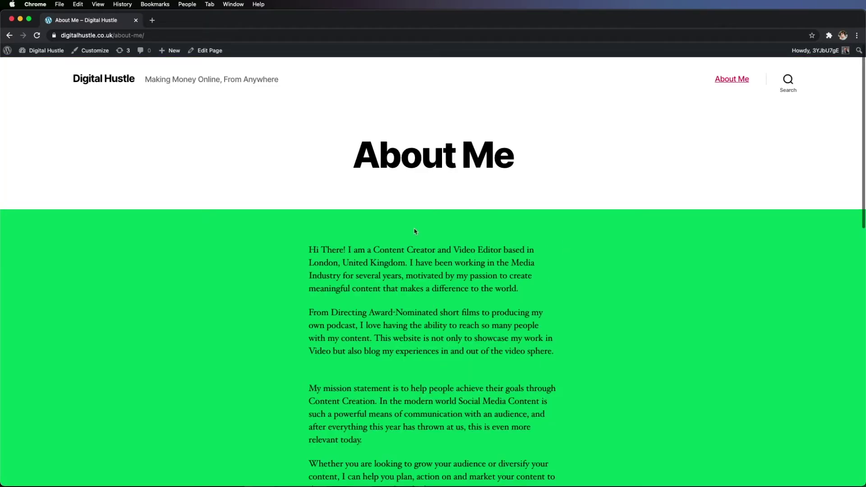
mouse_move(172, 52)
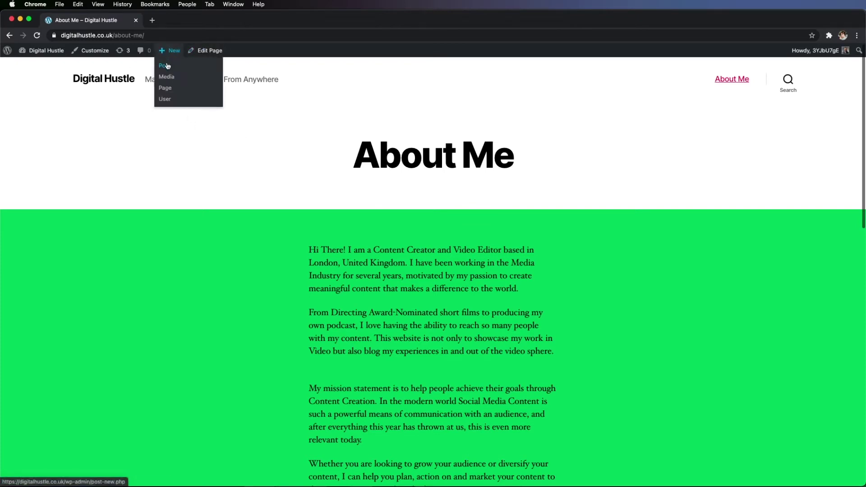
Start a new post titled '3 Side Hustles for 2021', pasting the title from Notes
click(167, 66)
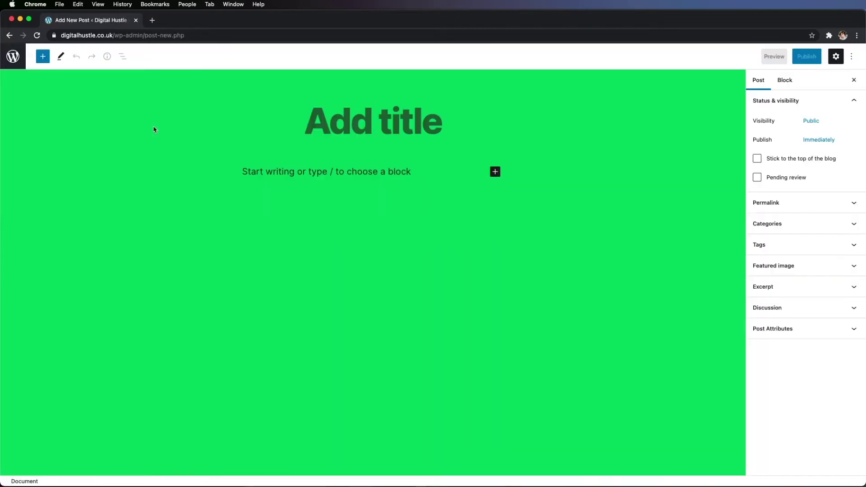
key(super+Tab)
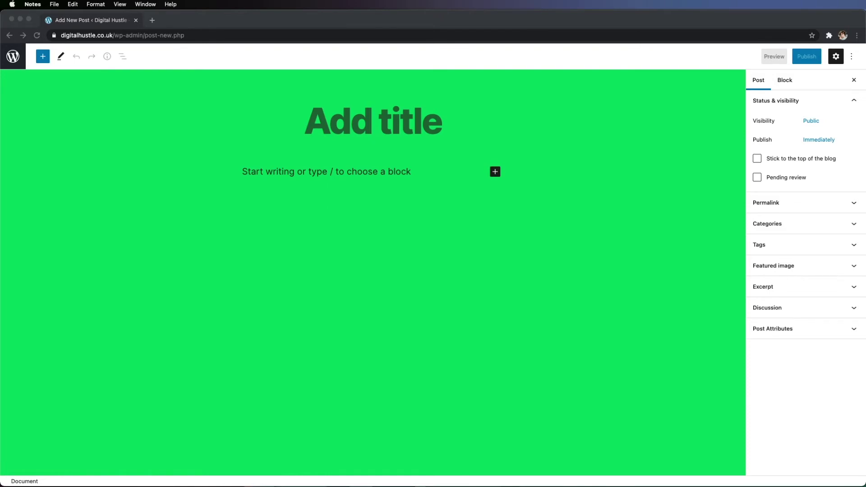
key(super+Tab)
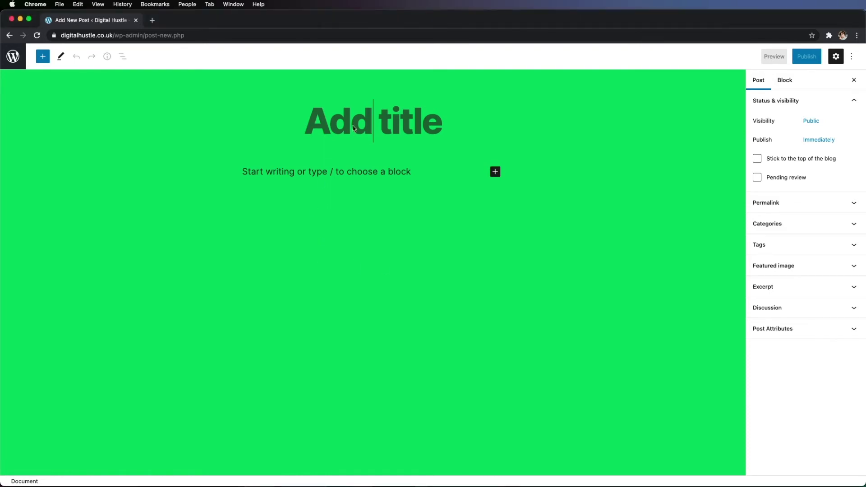
text(3 Side Hustles for 2021)
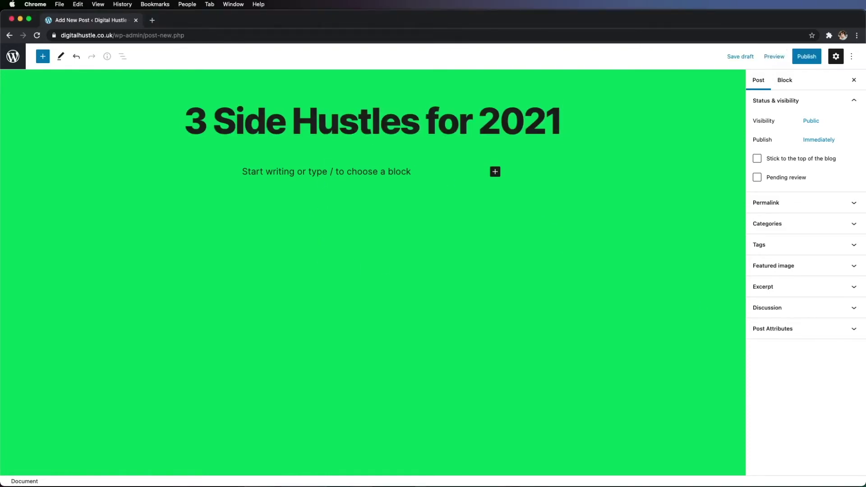
Paste the article text from Notes into the post body and bring up Publish
key(super+Tab)
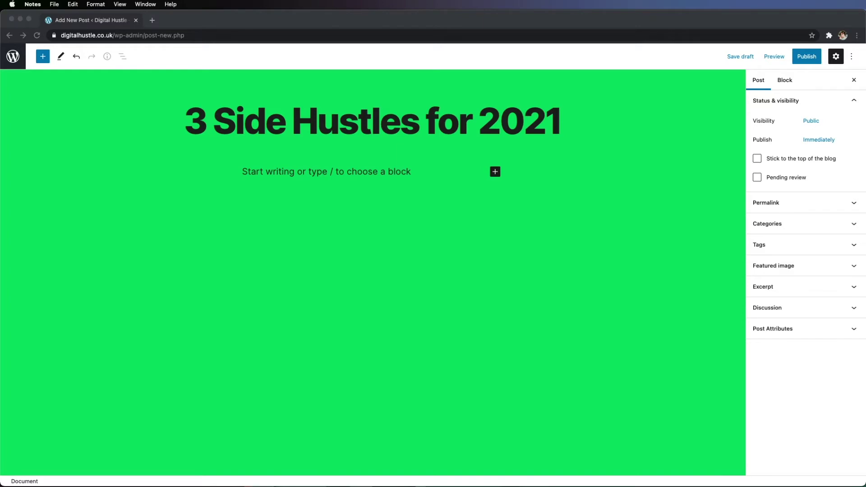
key(super+Tab)
click(354, 185)
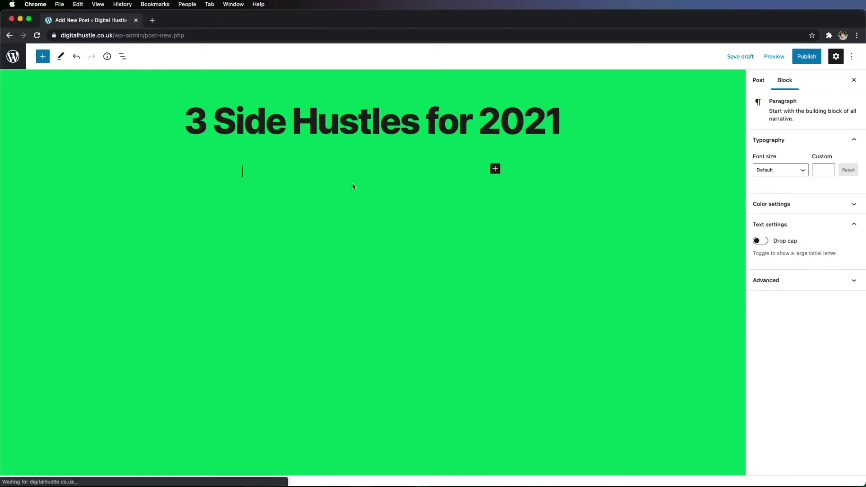
key(super+v)
scroll(408, 193, up, 5)
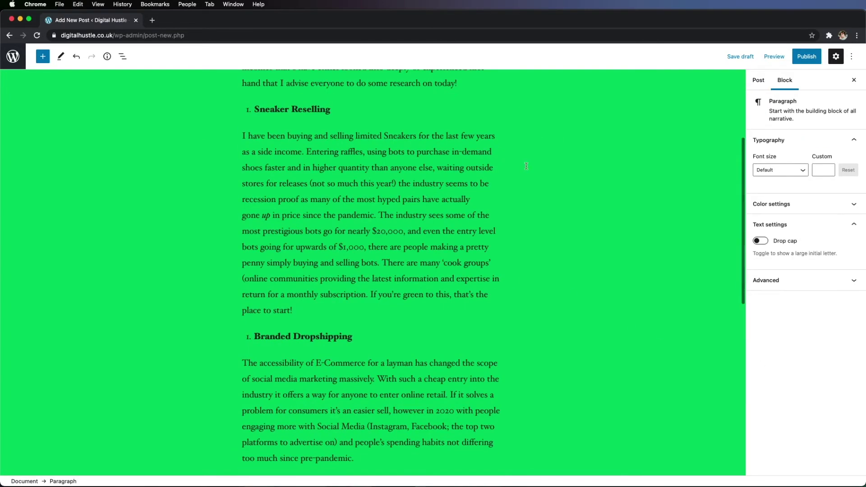
click(801, 62)
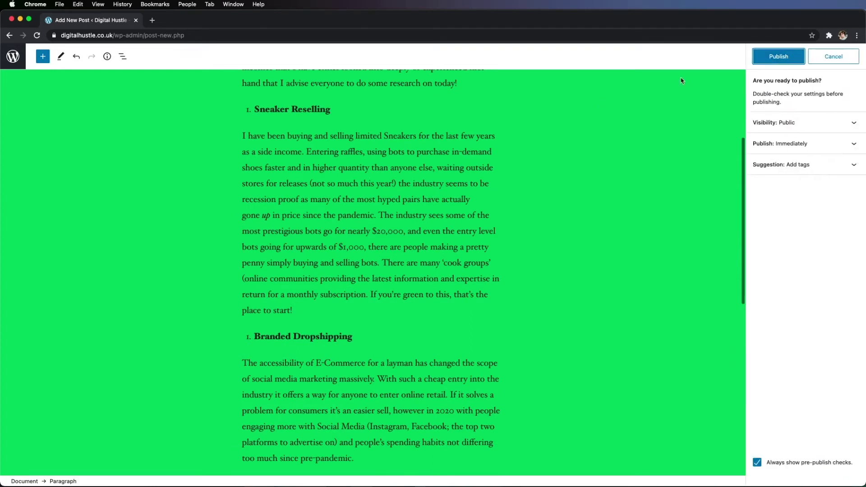
Publish '3 Side Hustles for 2021', scroll through it live, then reopen it for editing
click(771, 60)
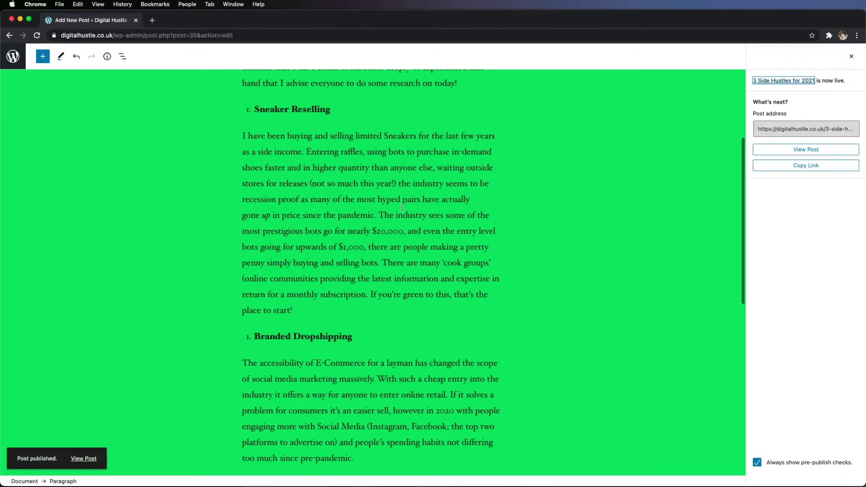
click(811, 156)
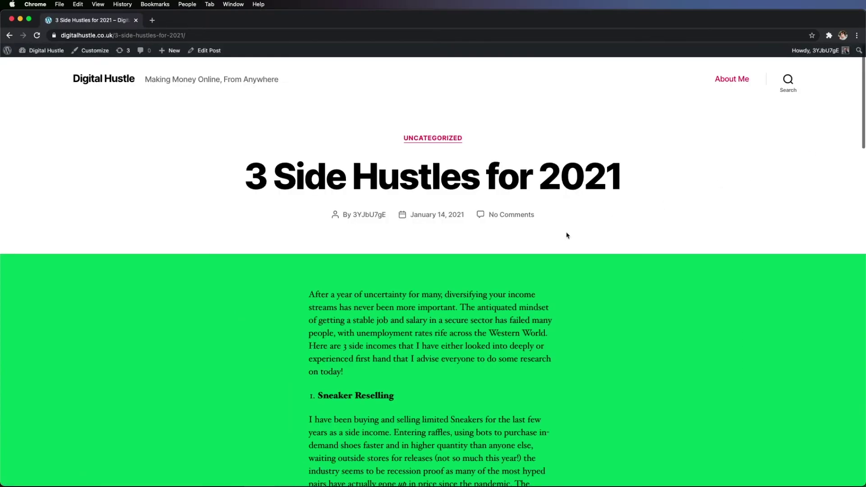
scroll(326, 310, down, 10)
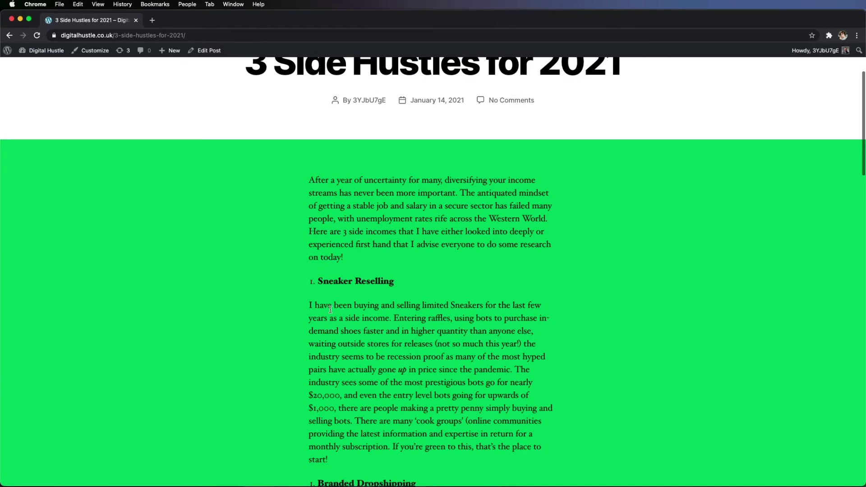
scroll(326, 310, up, 10)
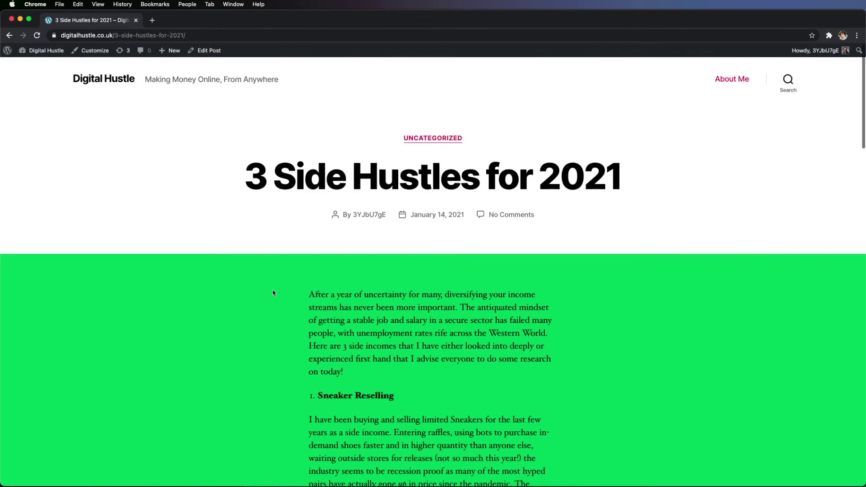
click(225, 51)
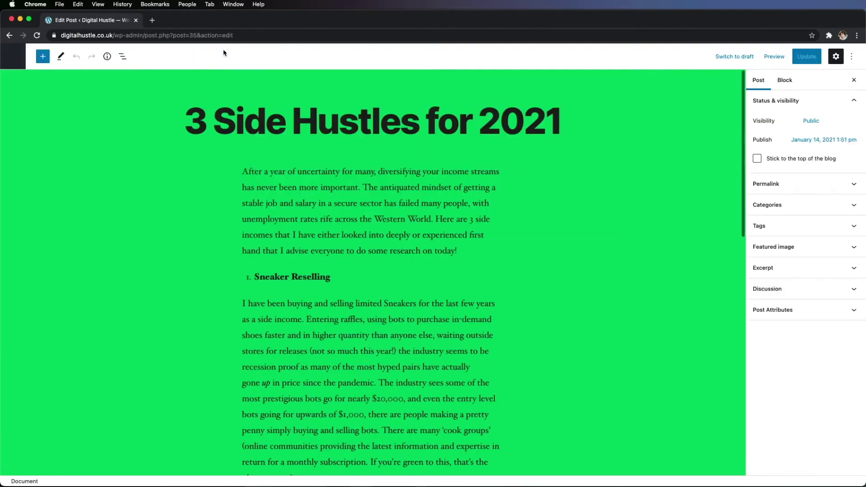
Insert a desk-and-laptop image block above the first paragraph and update the post
click(41, 57)
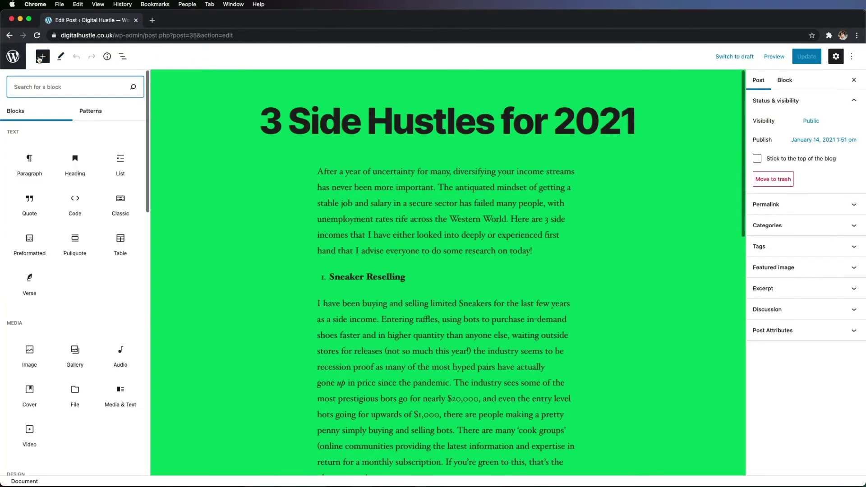
click(30, 354)
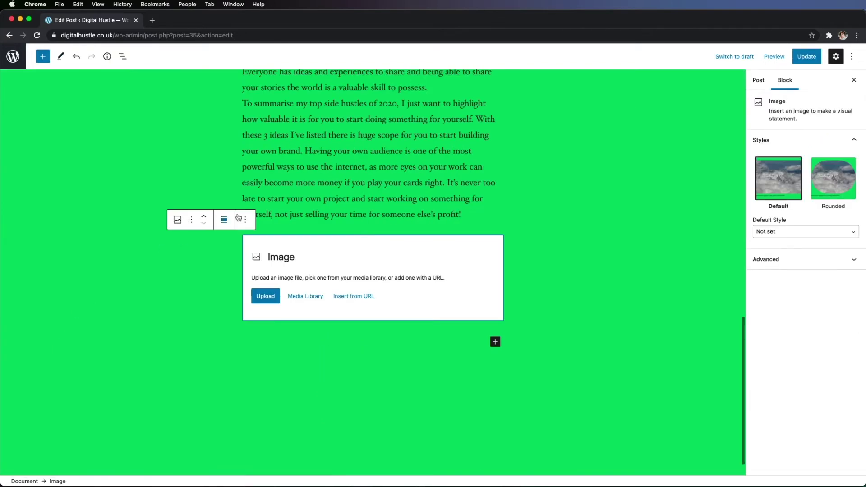
drag(270, 219, 275, 172)
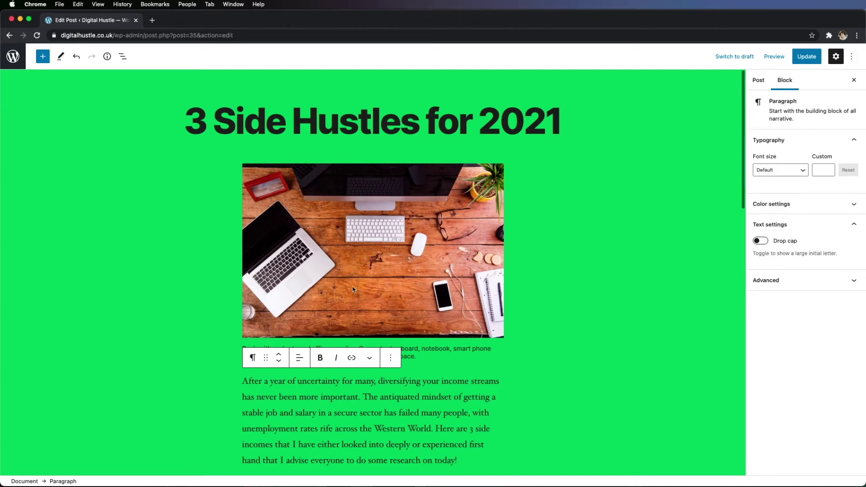
click(815, 60)
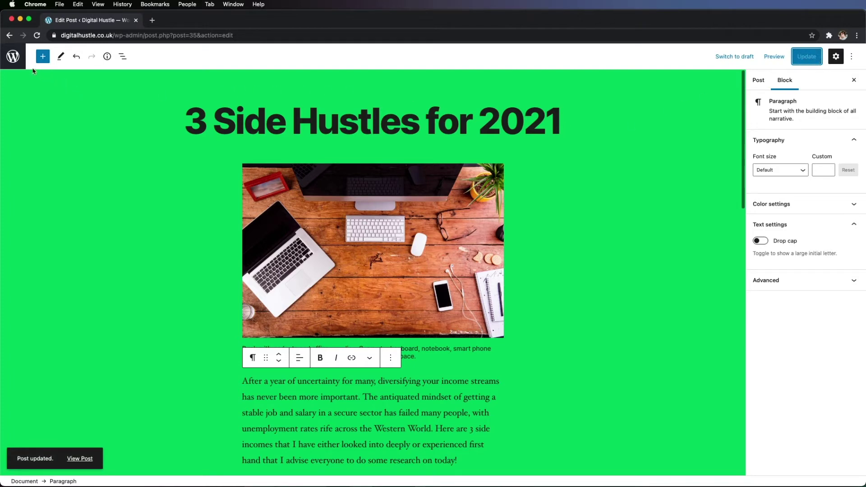
click(13, 57)
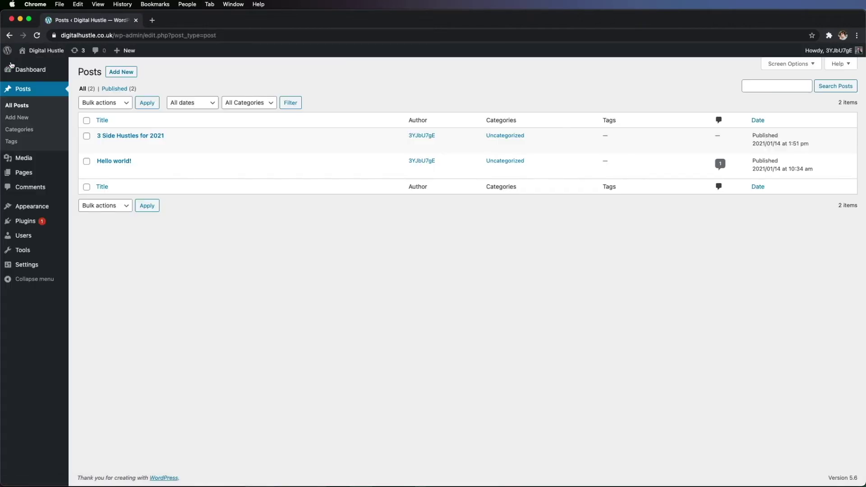
Go from the post editor to the All Posts list showing both published posts
mouse_move(149, 158)
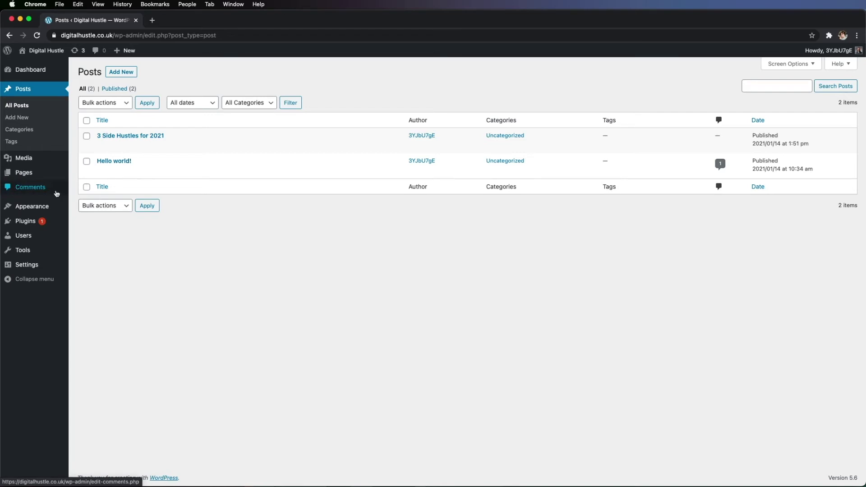
mouse_move(45, 221)
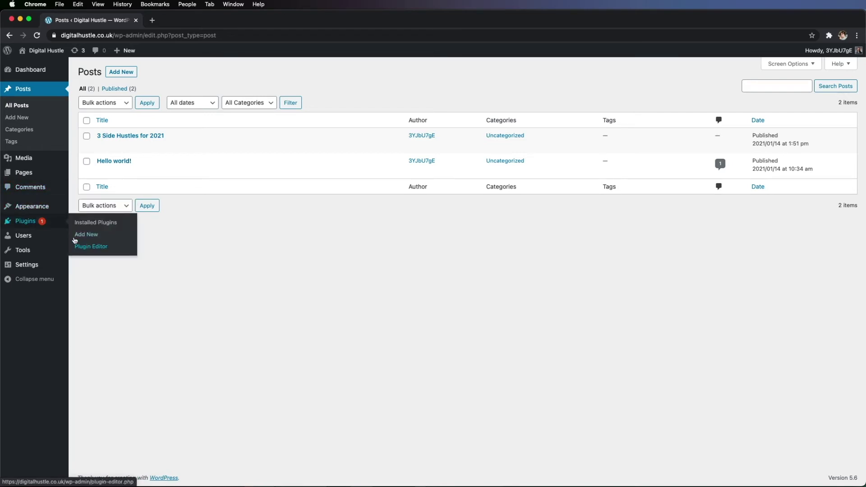
Create and save a new menu named 'menu1' under Appearance > Menus
click(103, 244)
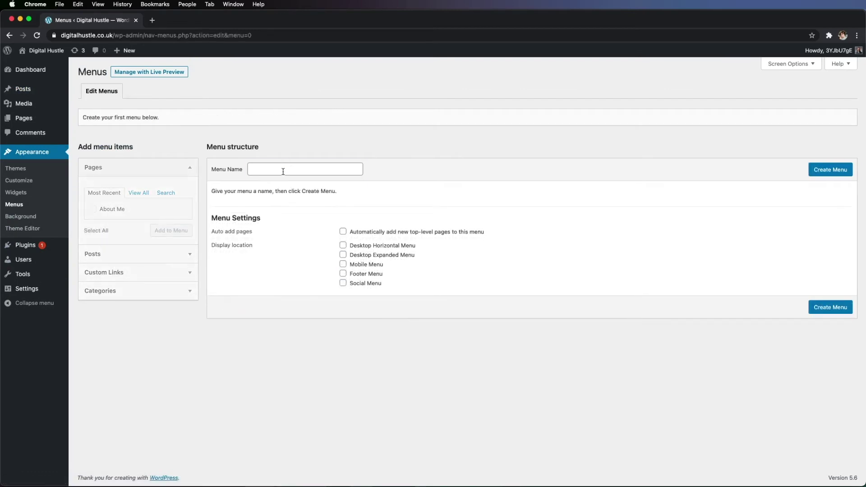
click(283, 171)
text(menu1)
key(Return)
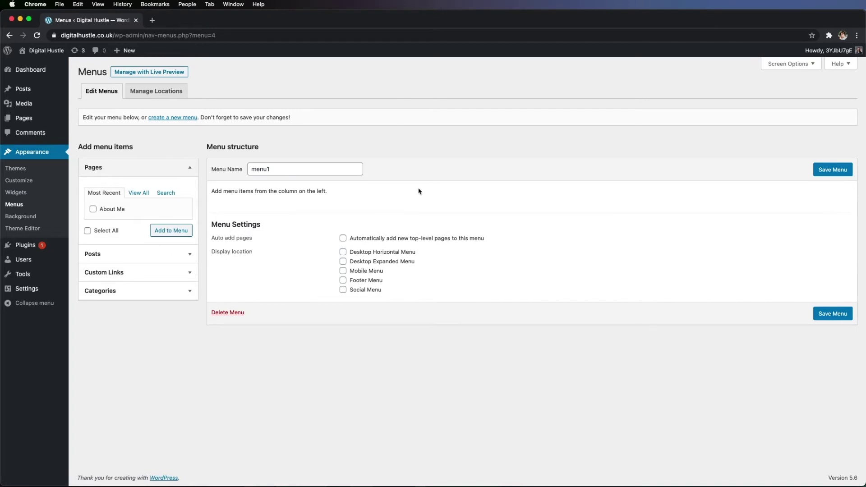
click(832, 170)
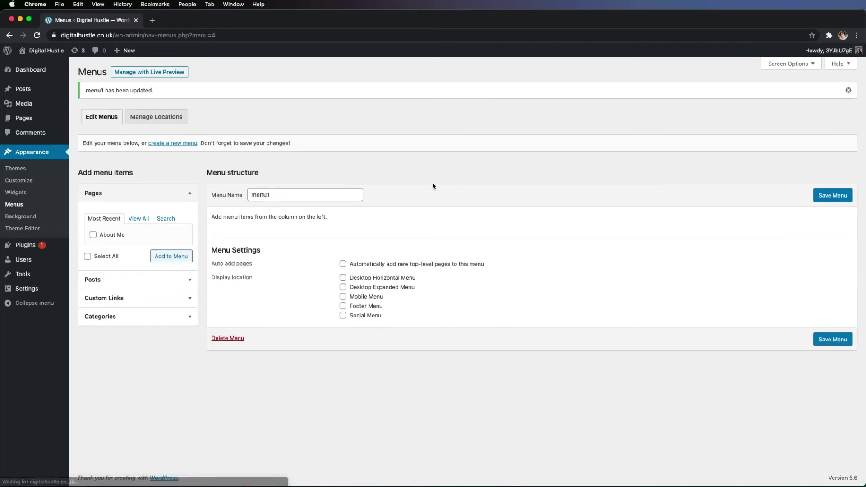
click(849, 91)
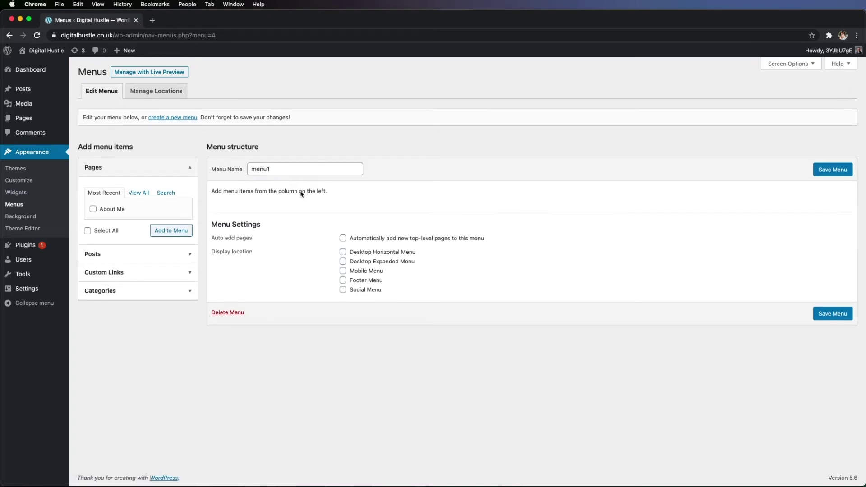
Add the About Me page and both posts to menu1
click(87, 231)
click(168, 235)
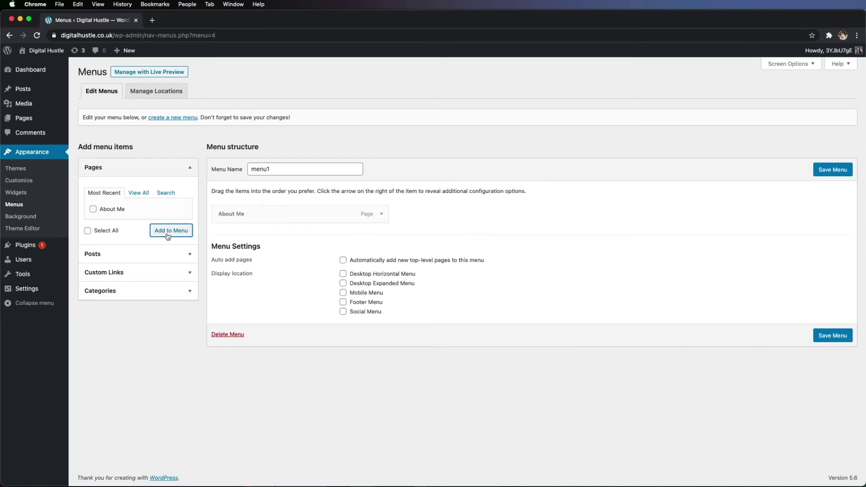
click(189, 169)
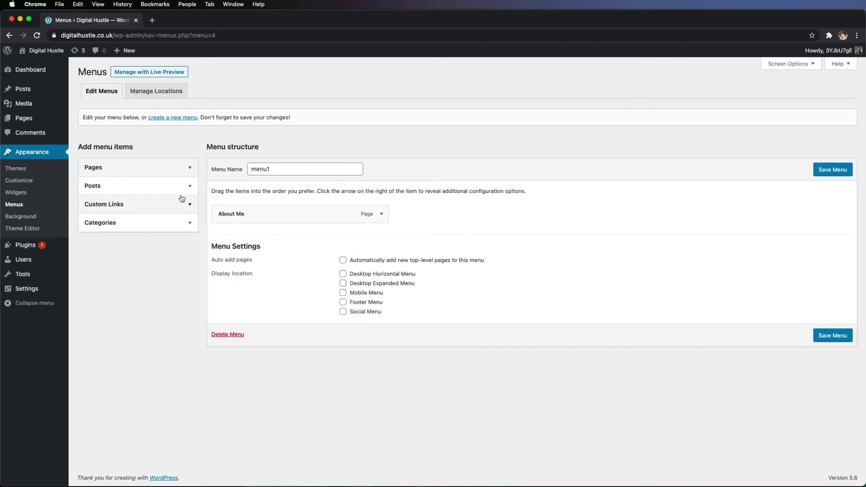
click(184, 193)
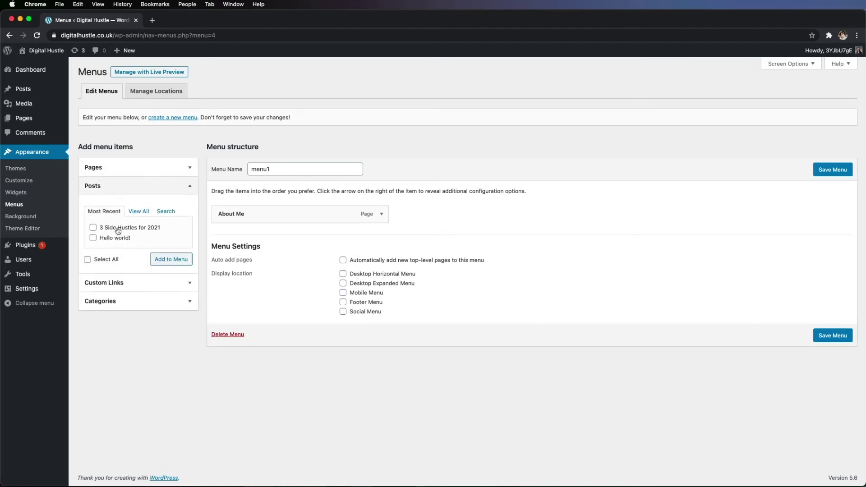
click(117, 231)
click(115, 241)
click(179, 262)
click(189, 186)
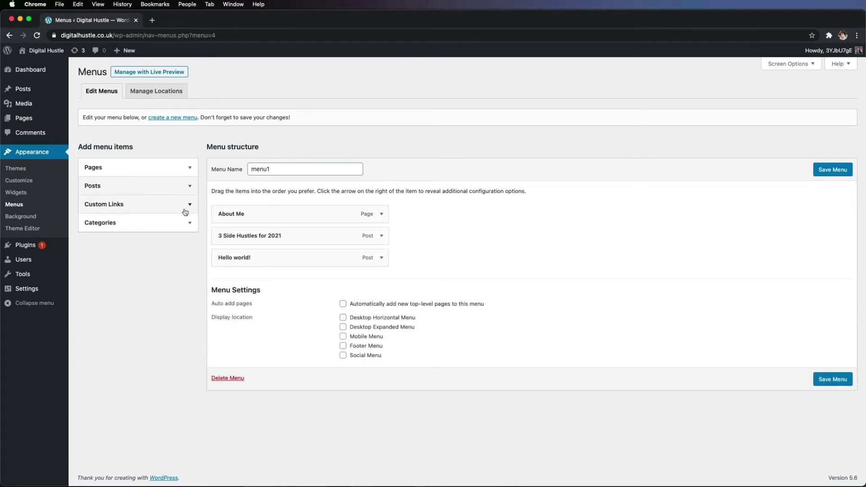
Add a custom link with URL '#' and link text 'Blogs' to the menu
click(189, 204)
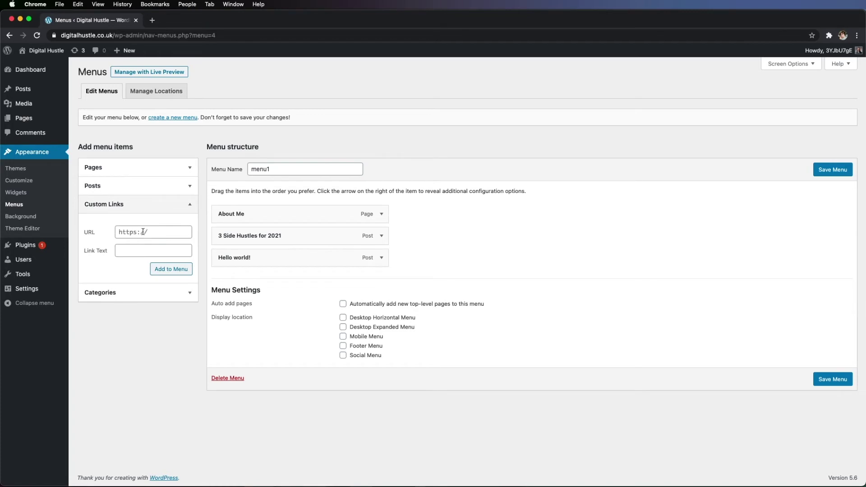
click(142, 232)
key(super+a)
text(#)
click(136, 250)
text(Blogs)
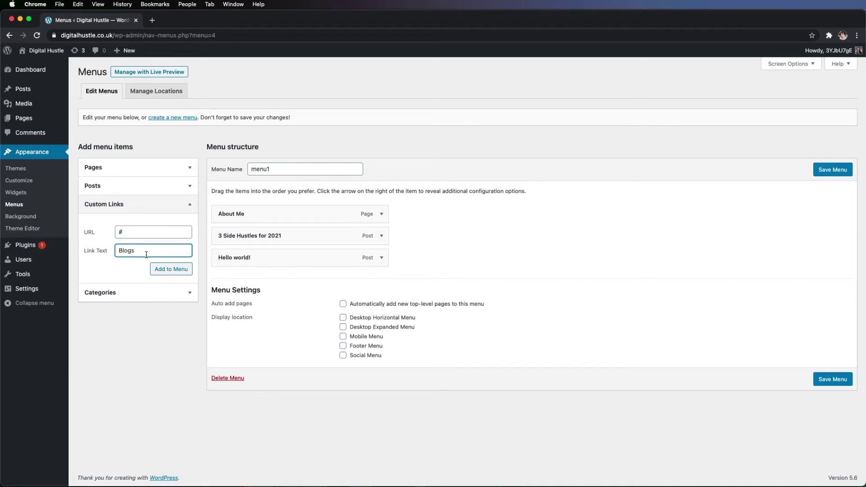
click(165, 272)
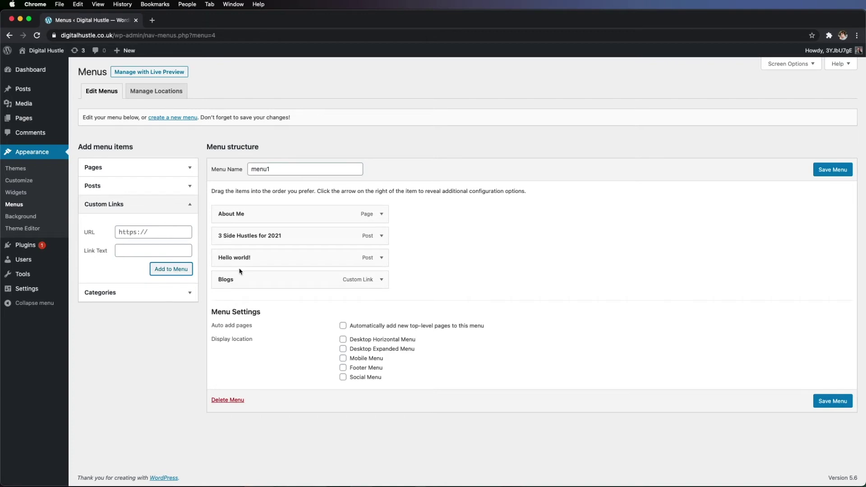
Nest both posts under Blogs, set menu1 as Desktop Horizontal Menu, save, and view the site
drag(239, 258, 248, 282)
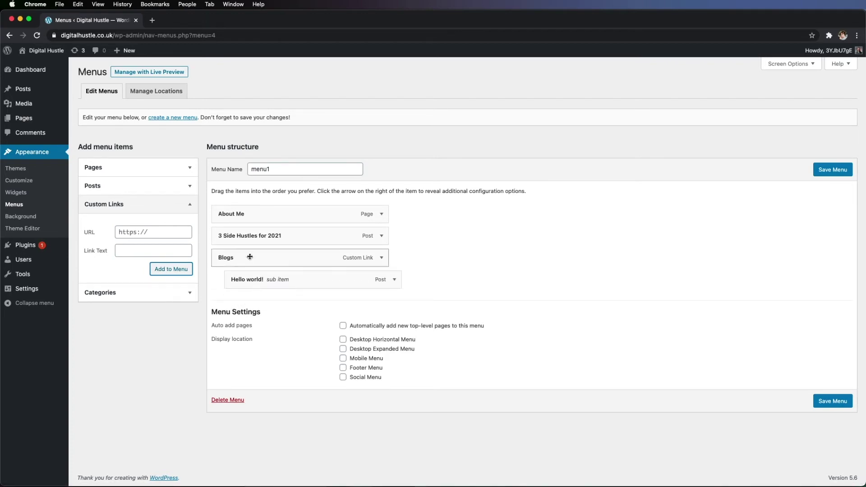
drag(244, 234, 261, 278)
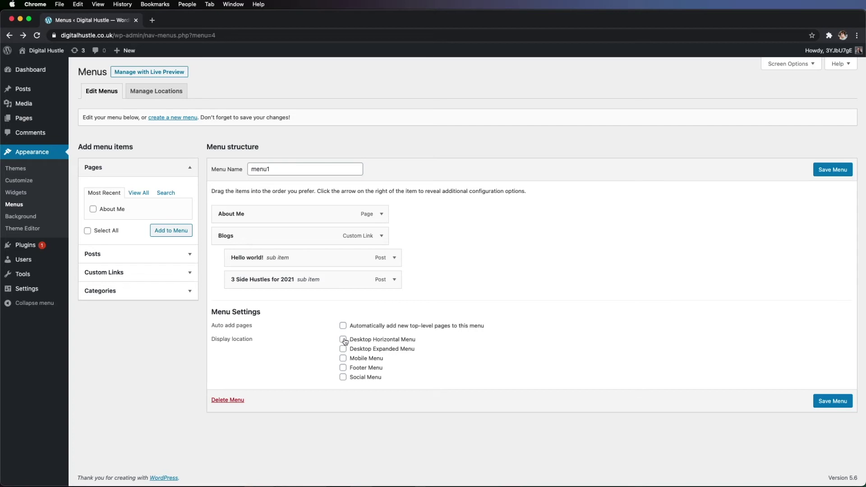
click(344, 340)
click(828, 176)
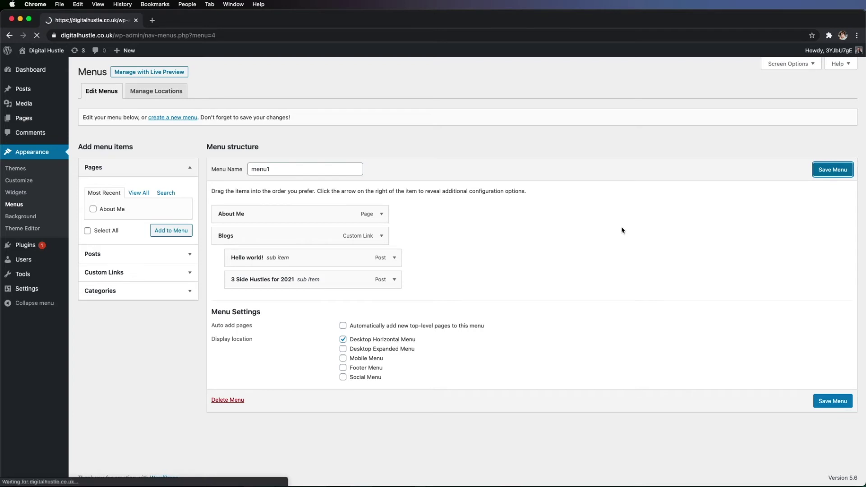
click(45, 50)
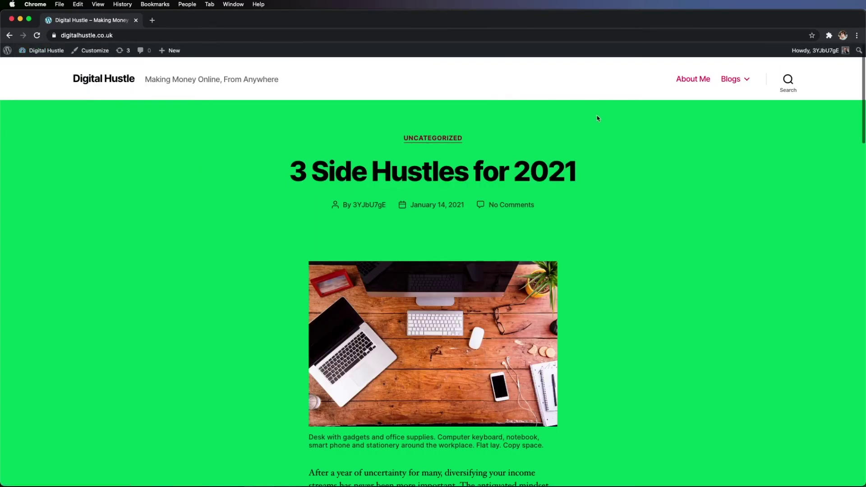
On the live site, visit About Me, then the Blogs menu's '3 Side Hustles for 2021' and 'Hello world!' posts
click(692, 81)
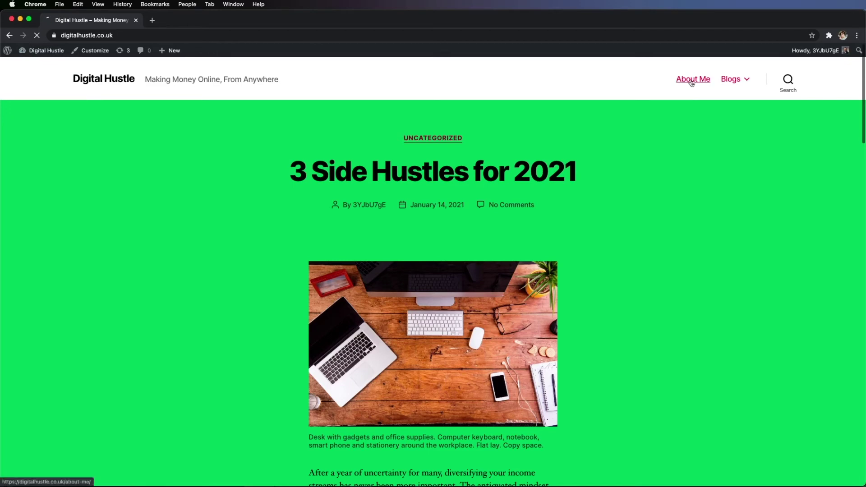
mouse_move(728, 82)
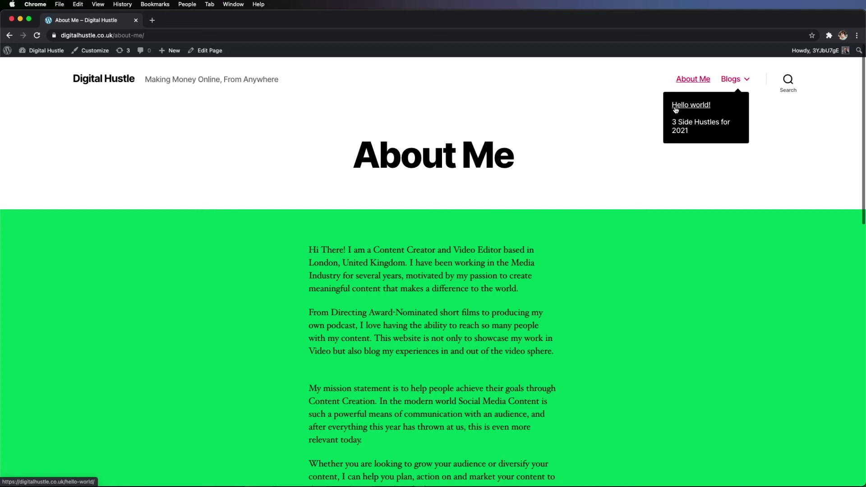
click(745, 86)
scroll(745, 86, down, 1)
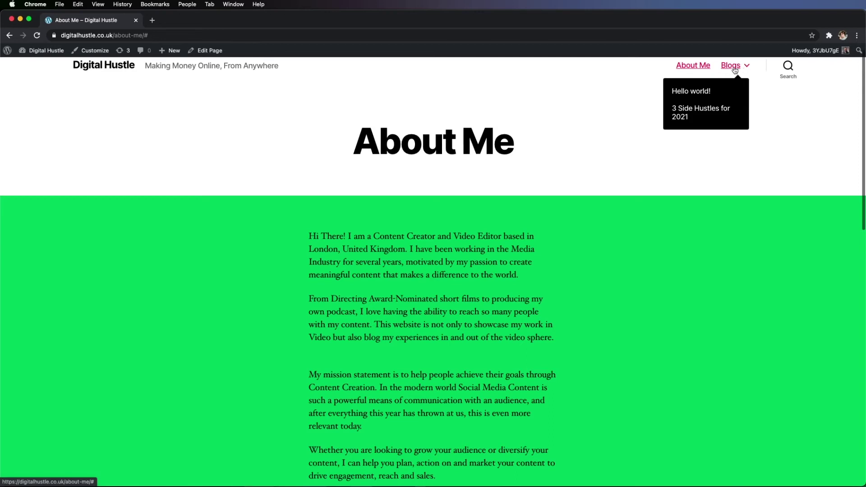
click(682, 118)
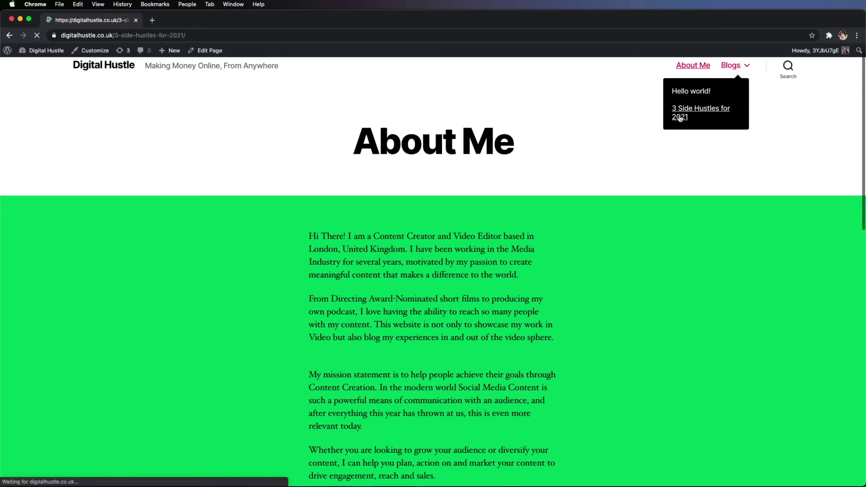
click(695, 113)
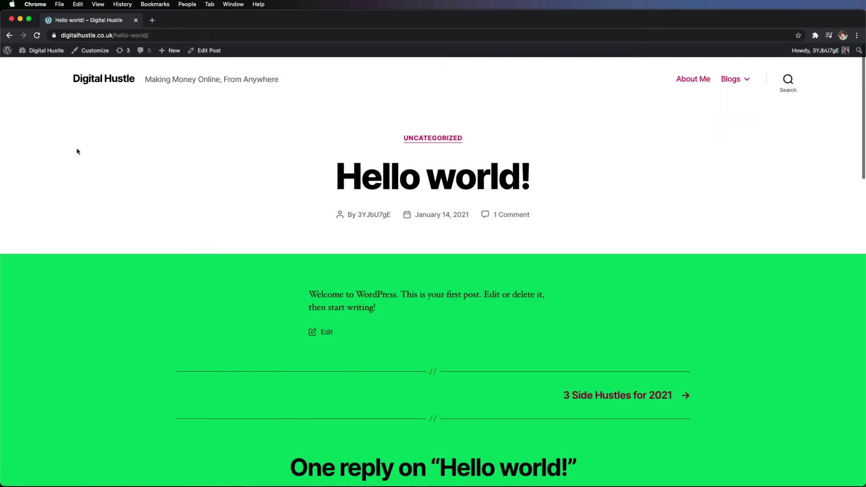
Search the plugin directory for 'seo', then install and activate All in One SEO
click(18, 64)
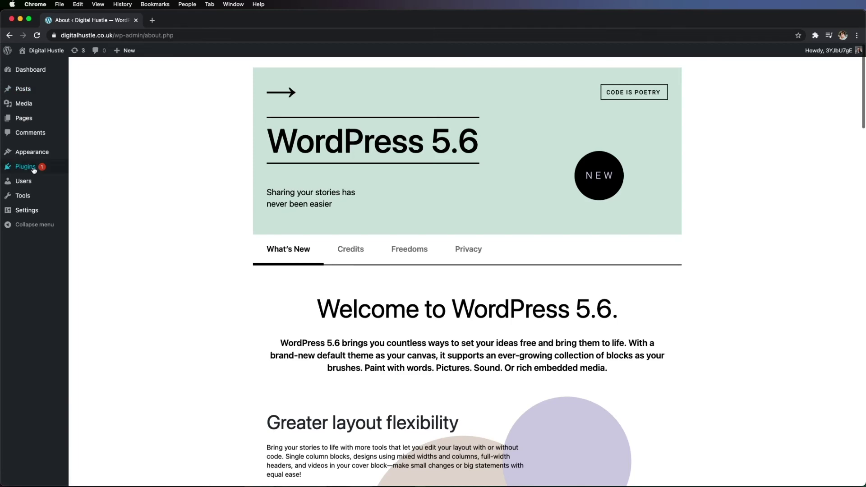
mouse_move(34, 169)
click(84, 180)
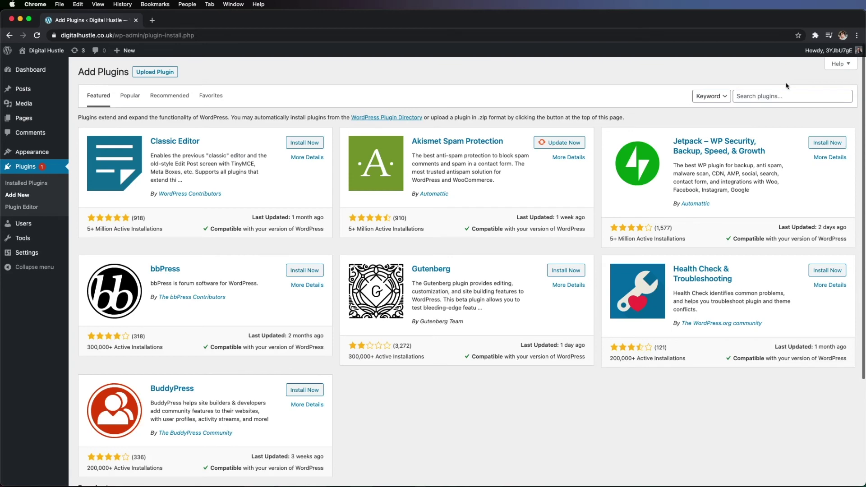
click(776, 97)
text(seo)
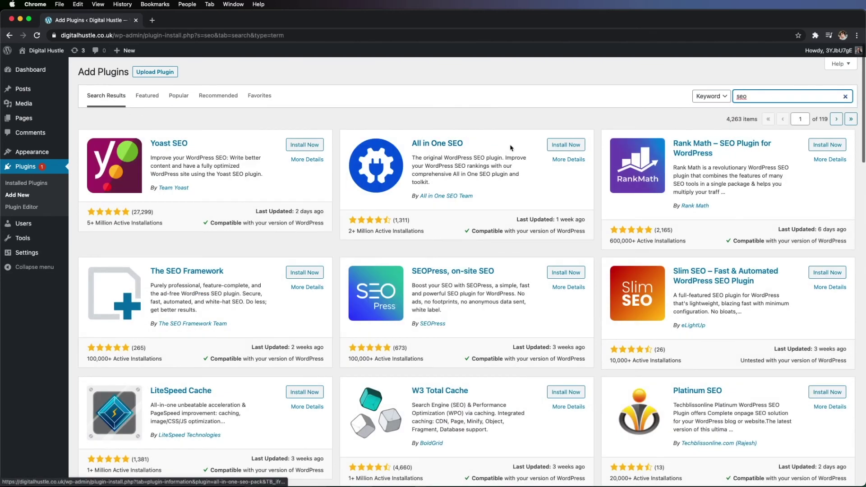
click(576, 147)
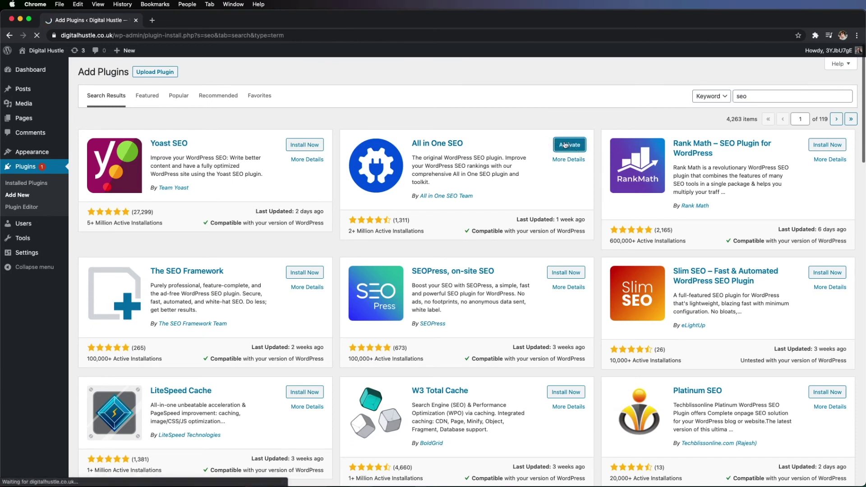
click(565, 145)
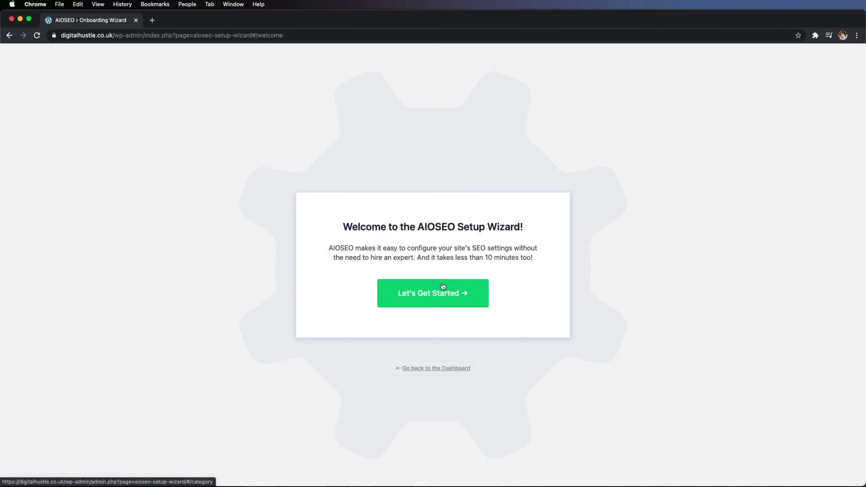
Start the AIOSEO setup wizard, look over its dashboard, and choose Connect with AIOSEO
drag(443, 286, 519, 329)
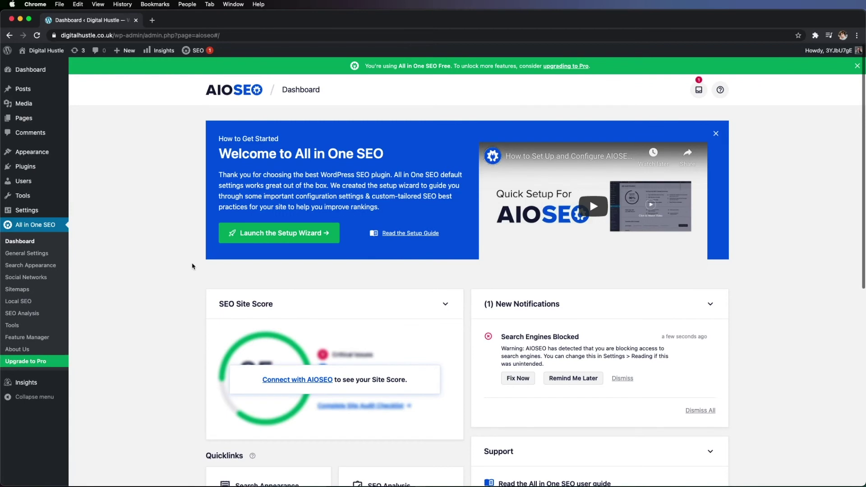
scroll(203, 287, down, 3)
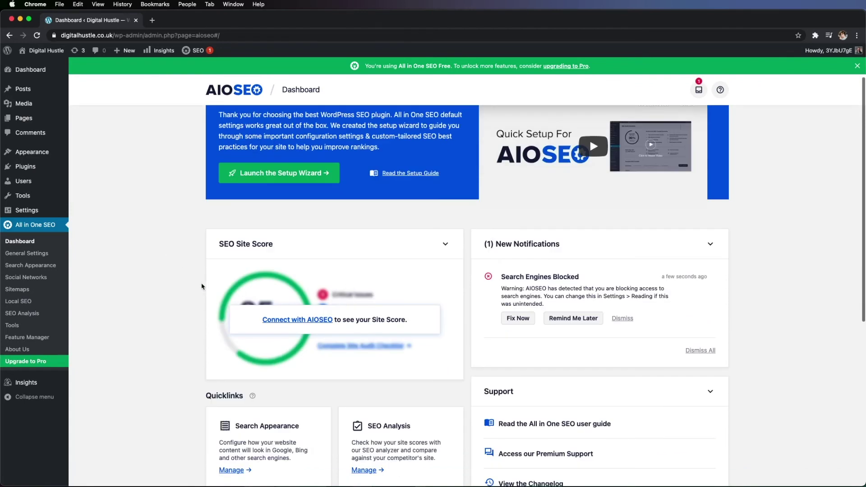
scroll(213, 286, down, 1)
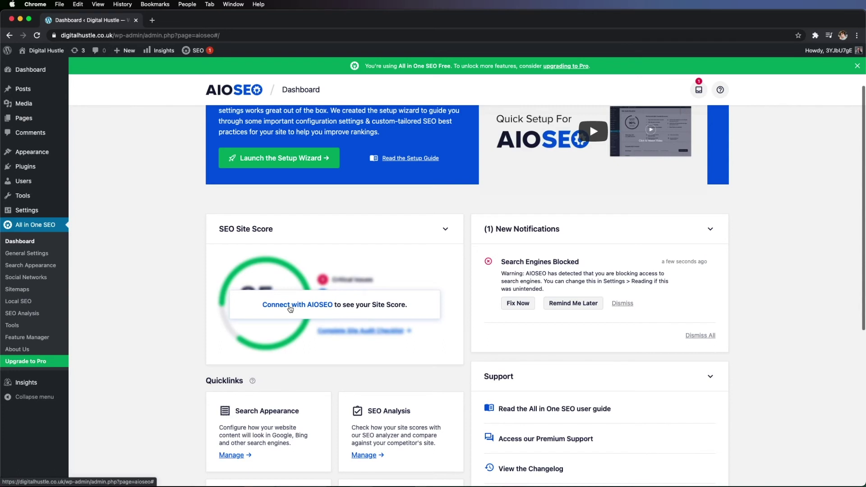
click(290, 309)
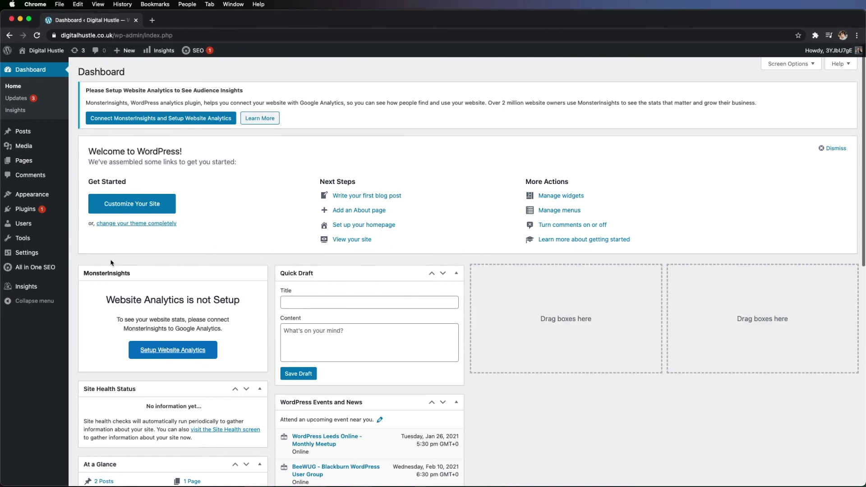
Search plugins for 'elementor', install and activate Elementor Website Builder, and create a first page
mouse_move(64, 212)
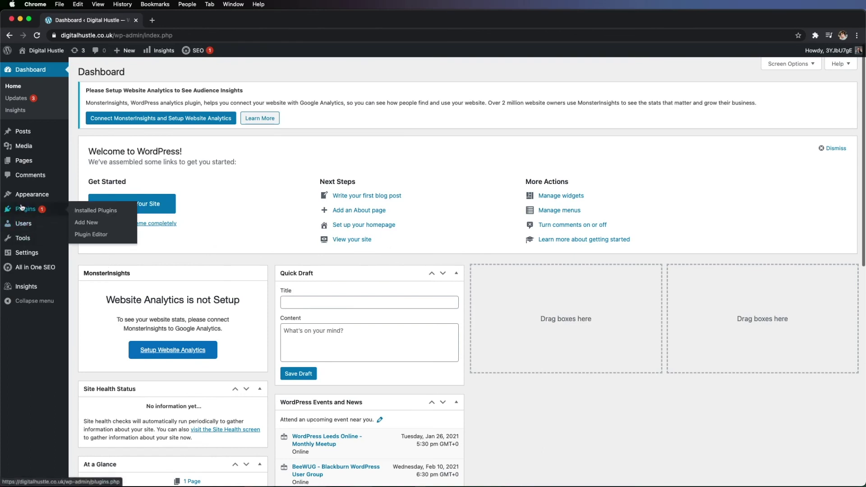
click(87, 225)
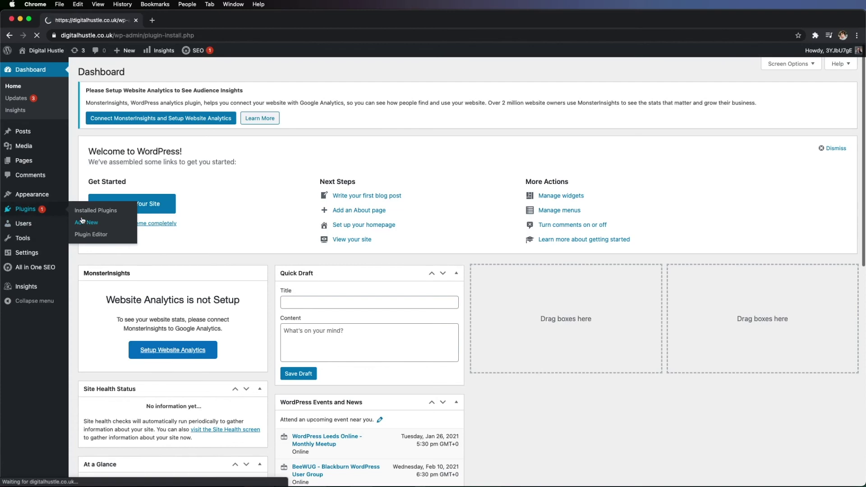
click(748, 147)
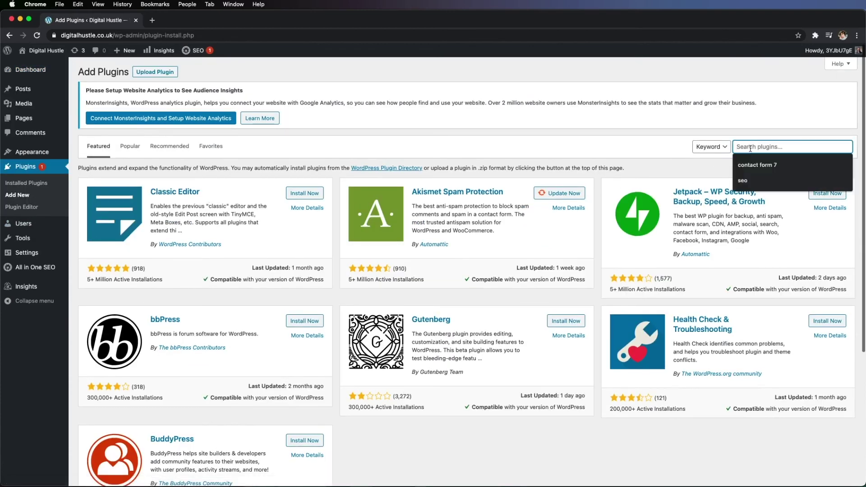
text(elementor)
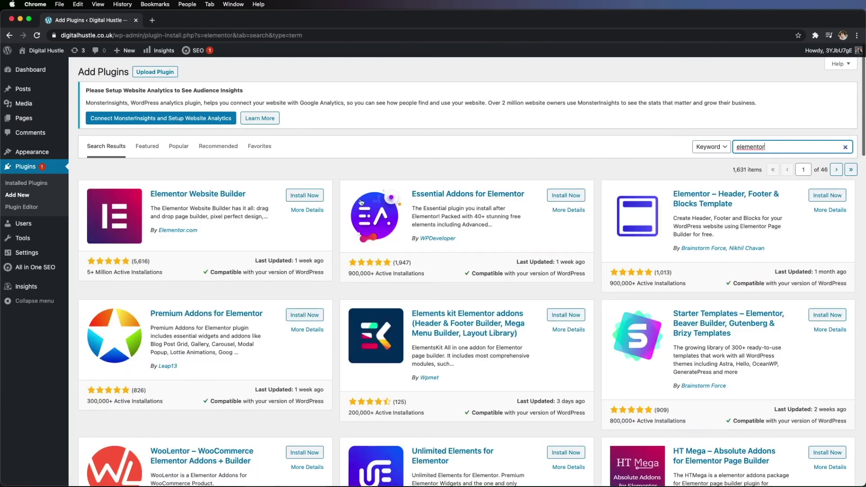
click(316, 196)
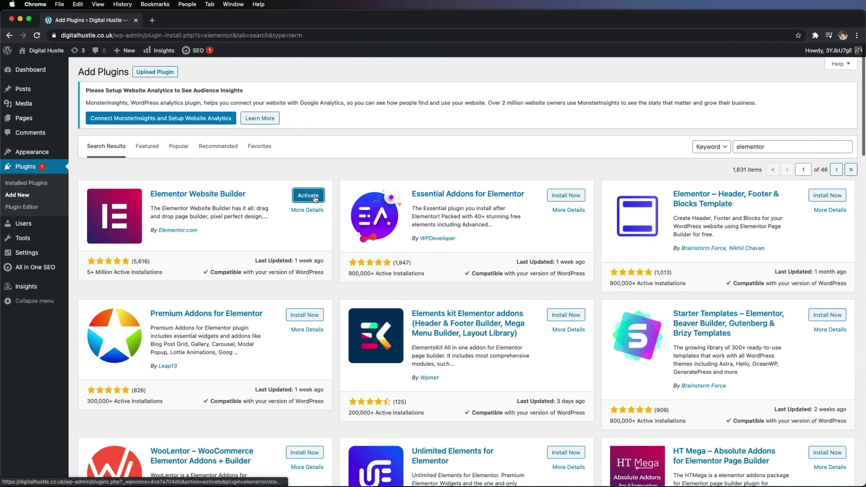
click(315, 197)
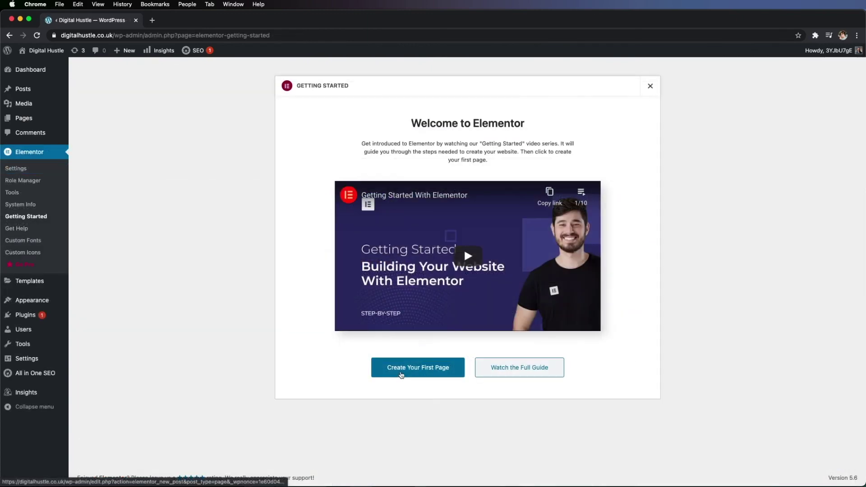
click(401, 375)
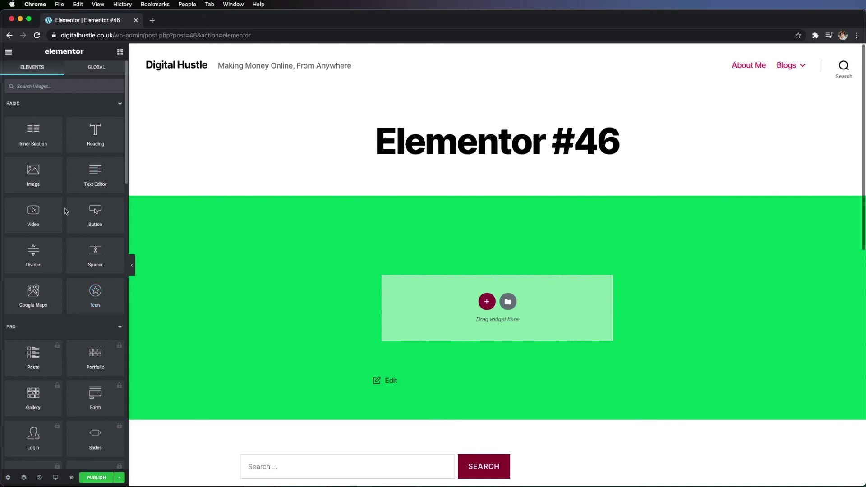
Leave the Elementor #46 editor by trimming the web address back to wp-admin/
click(8, 52)
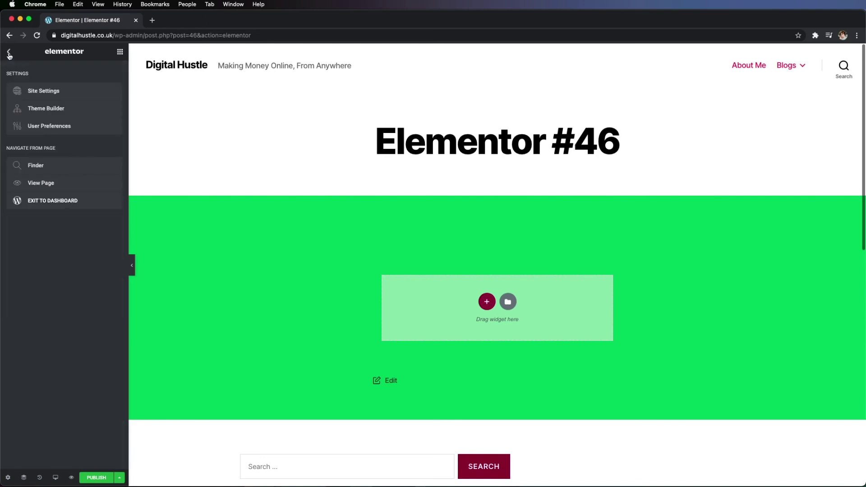
click(9, 53)
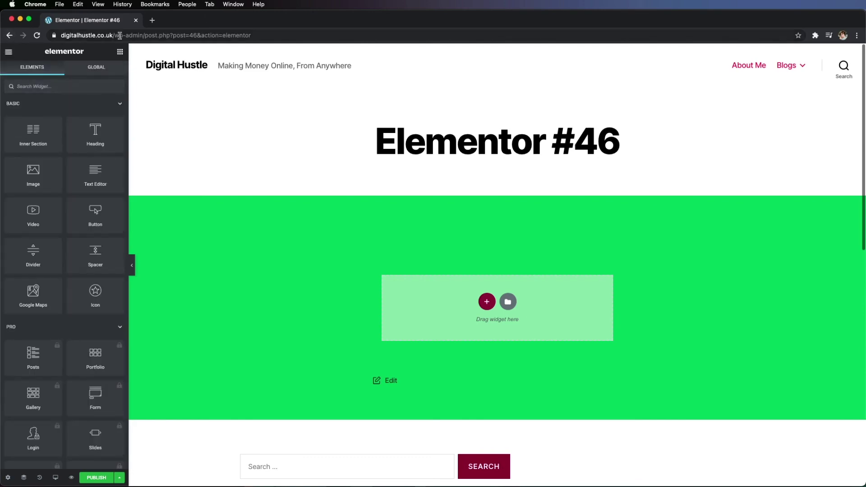
drag(146, 35, 252, 35)
key(BackSpace)
key(Return)
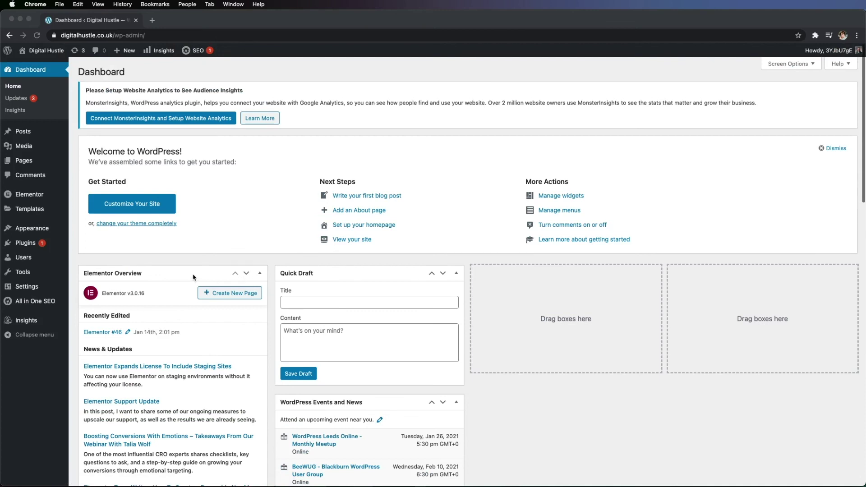
On the Widgets page, add a Gallery widget titled 'Portfolio' to Footer #1 and save it
mouse_move(42, 233)
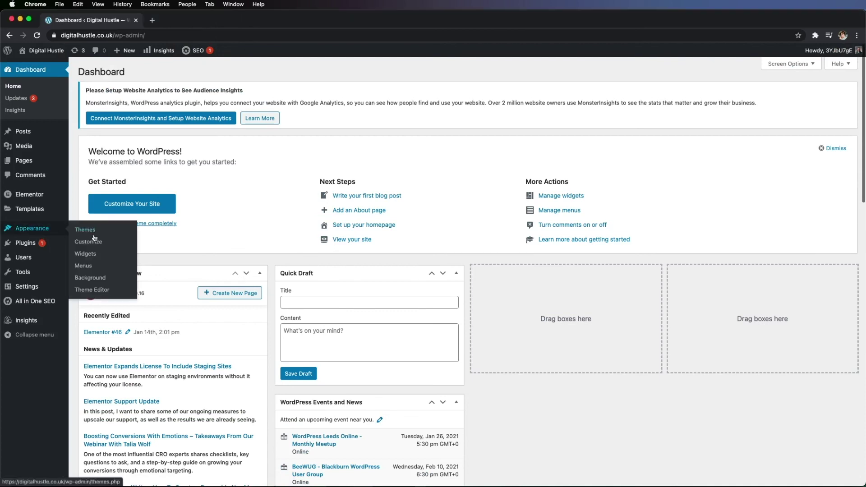
click(96, 255)
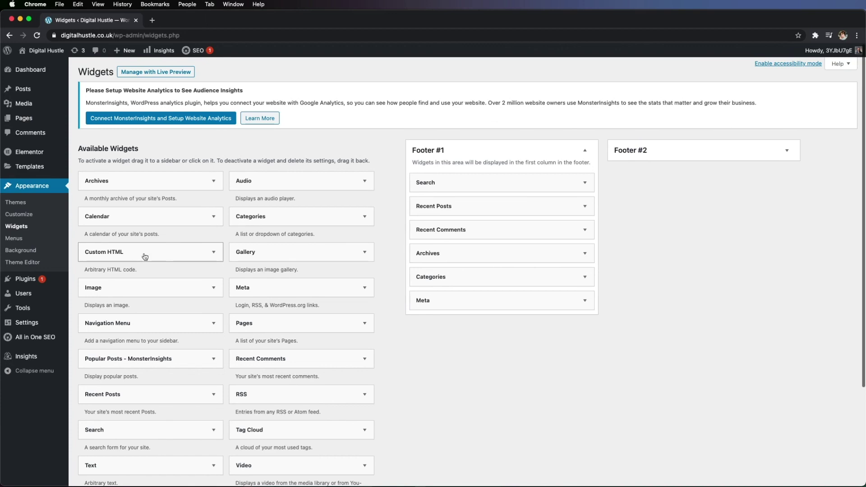
drag(246, 258, 442, 229)
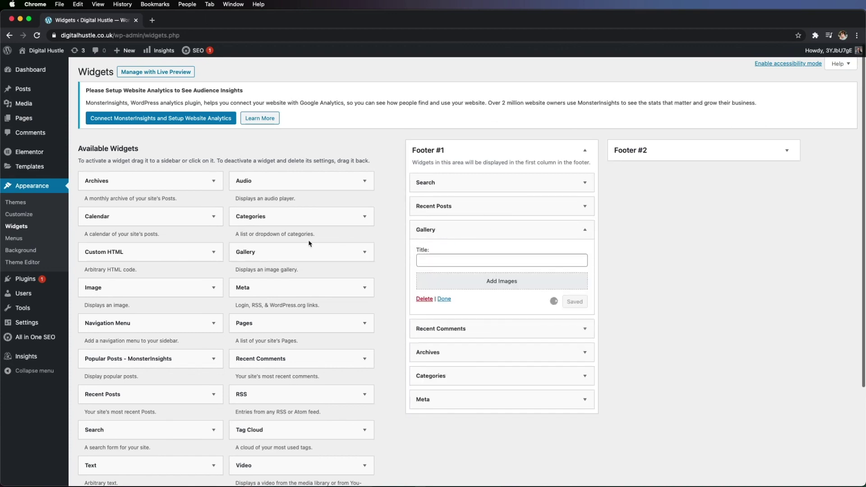
click(439, 259)
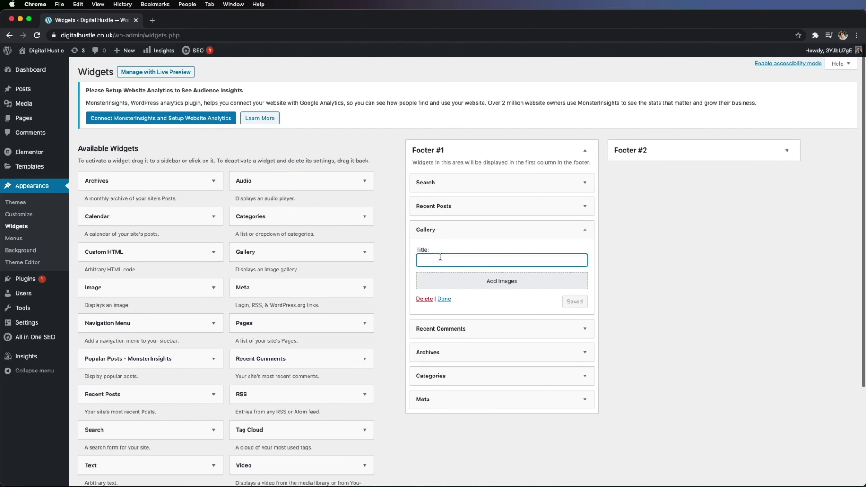
text(Porft)
key(BackSpace)
key(BackSpace)
text(t)
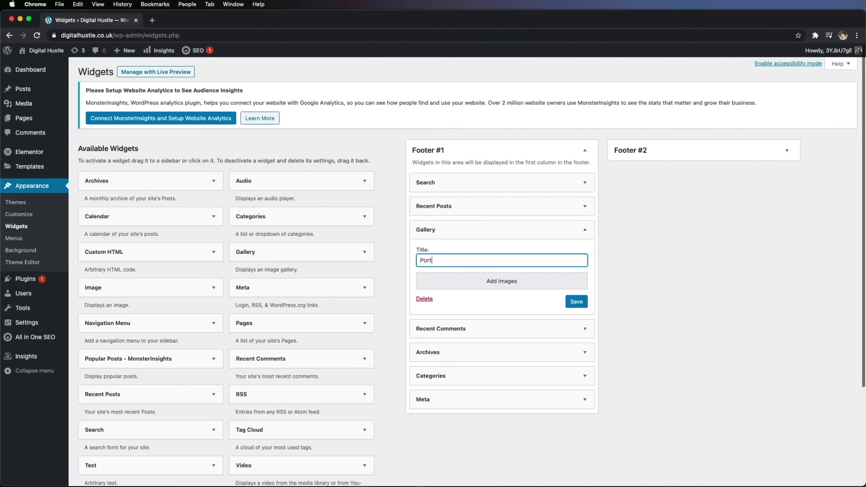
text(folio)
click(571, 305)
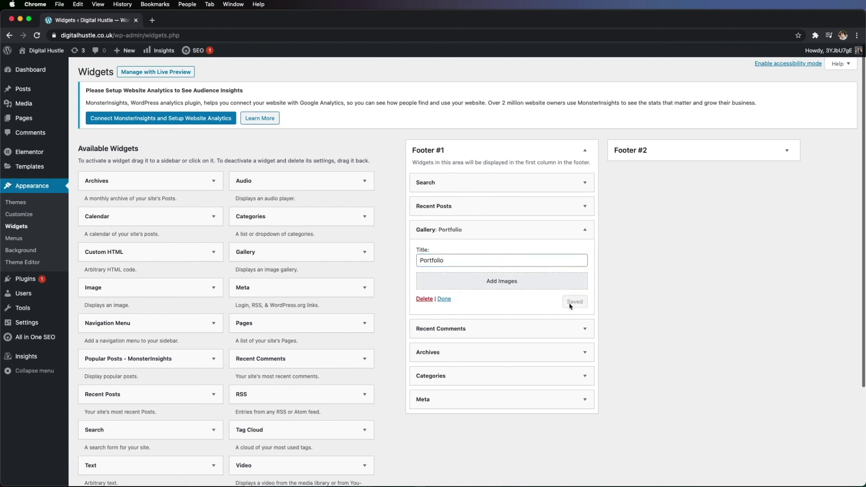
scroll(492, 319, down, 2)
scroll(495, 319, up, 2)
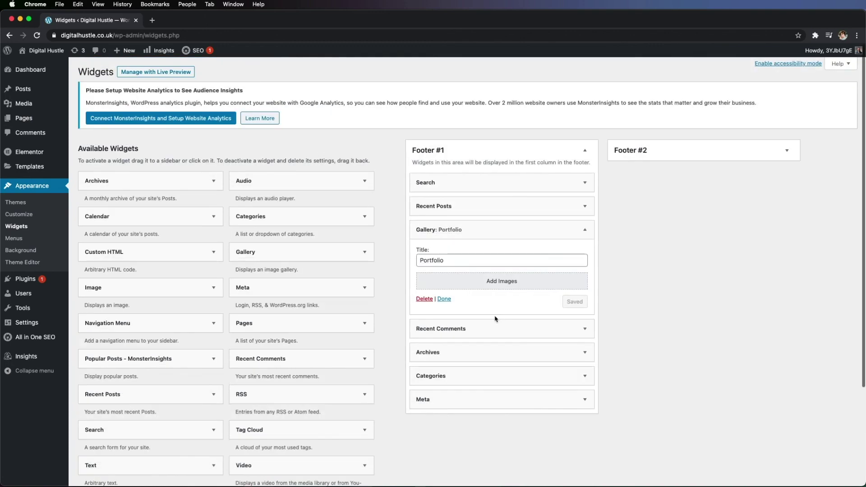